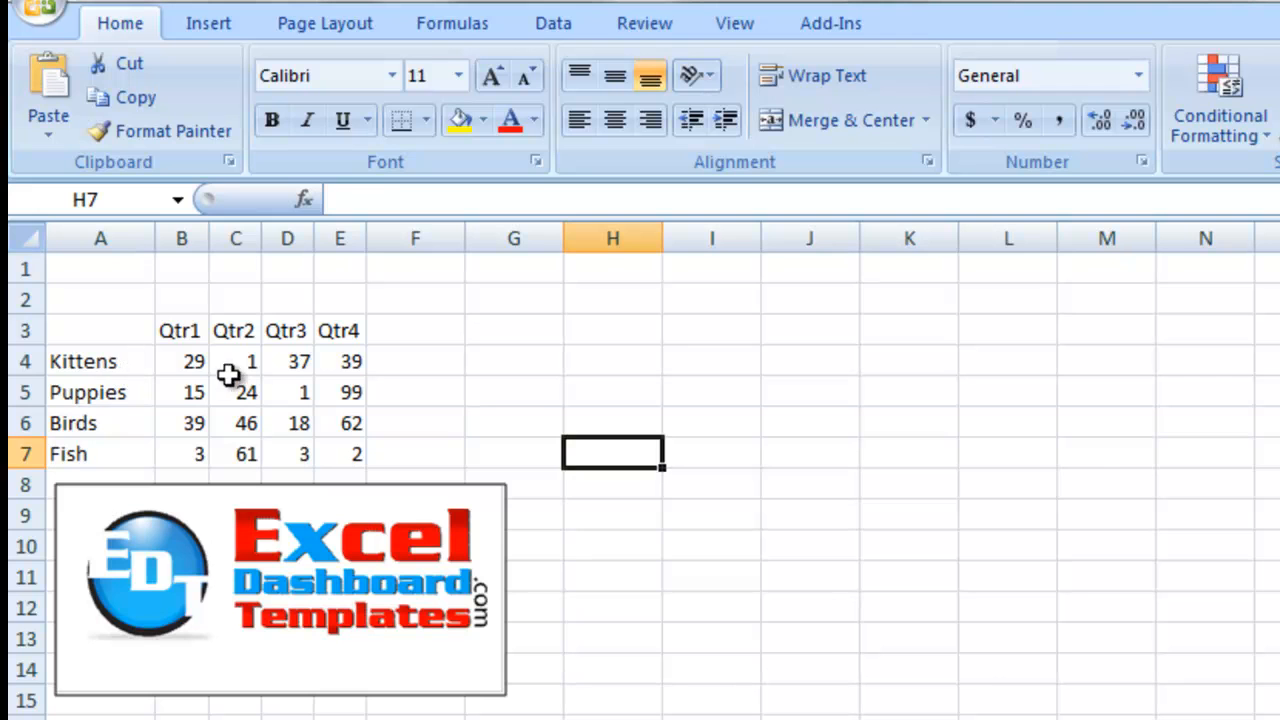
pyautogui.click(222, 389)
pyautogui.moveTo(183, 361); pyautogui.dragTo(336, 428)
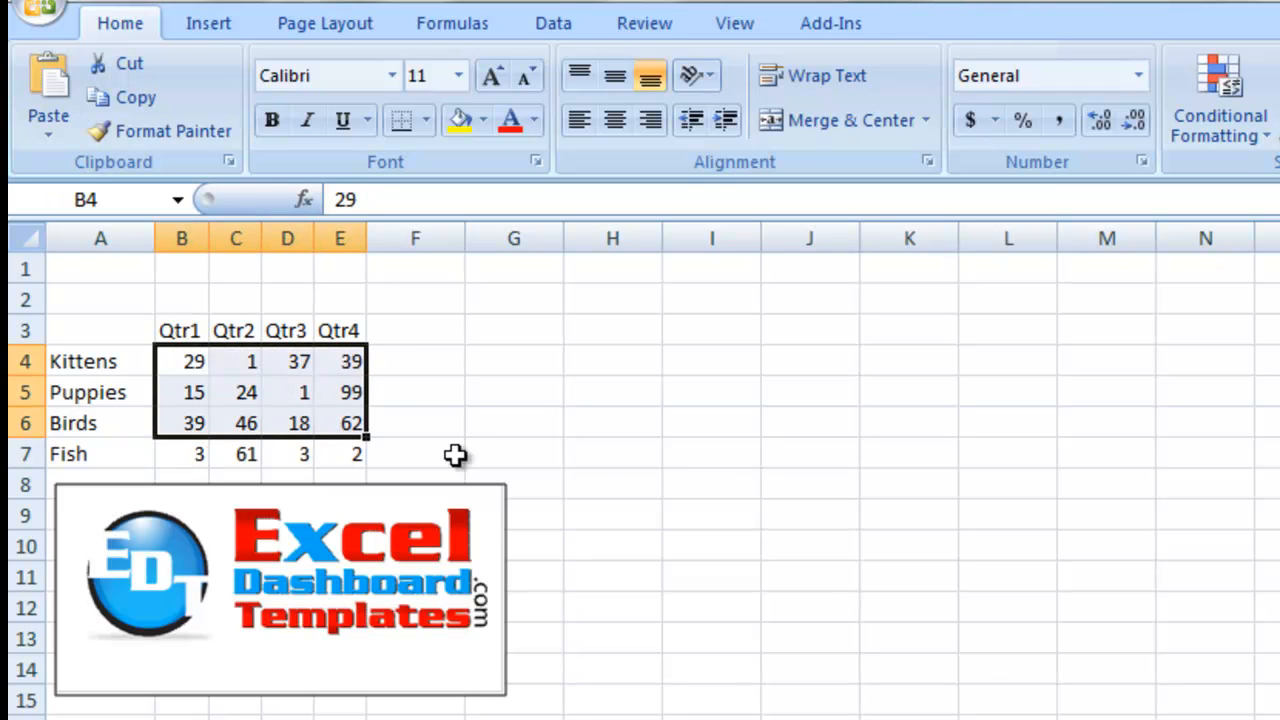
pyautogui.click(434, 416)
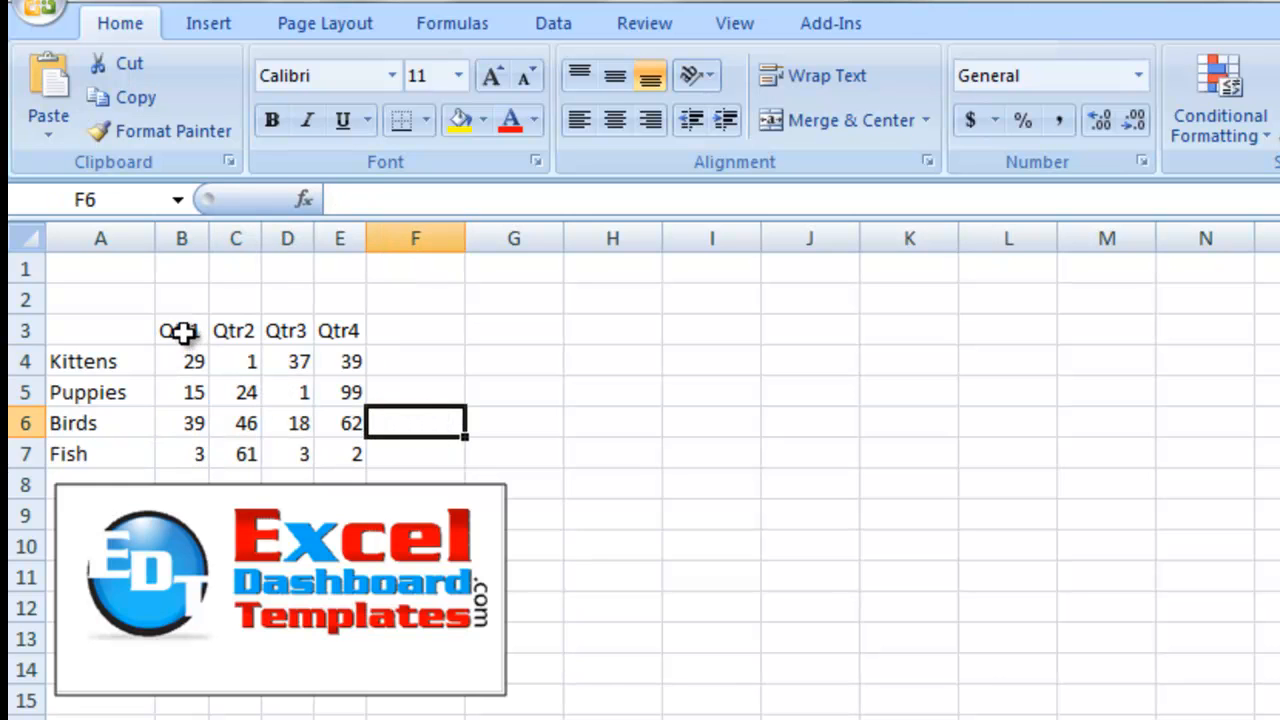
# Step: Insert a 2-D stacked column chart from the pet sales table in A3:E7
pyautogui.click(110, 332)
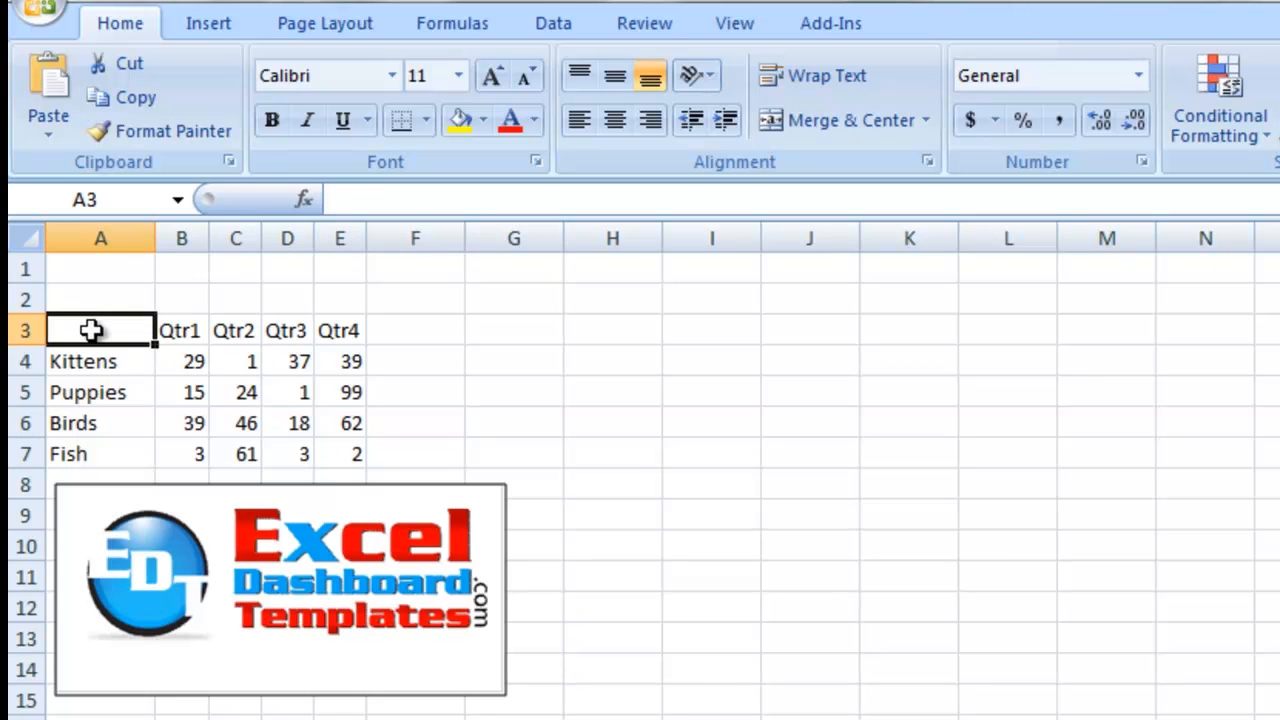
pyautogui.moveTo(94, 329); pyautogui.dragTo(322, 452)
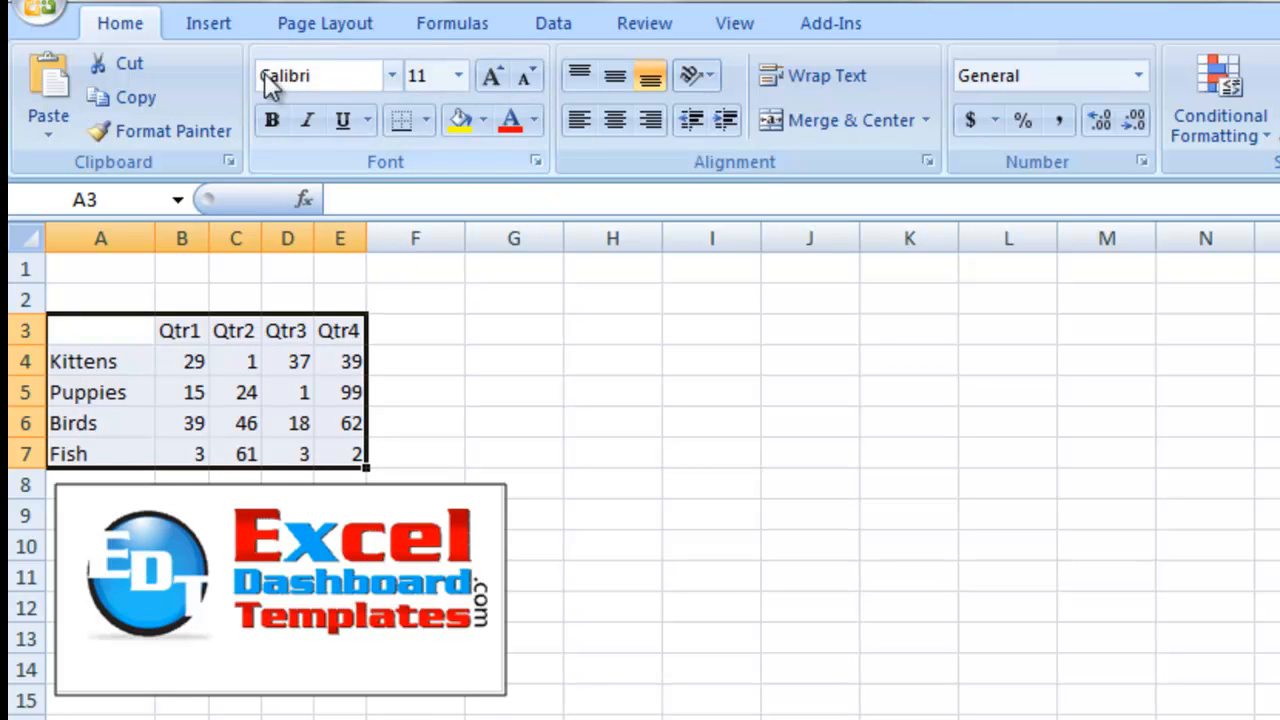
pyautogui.click(227, 28)
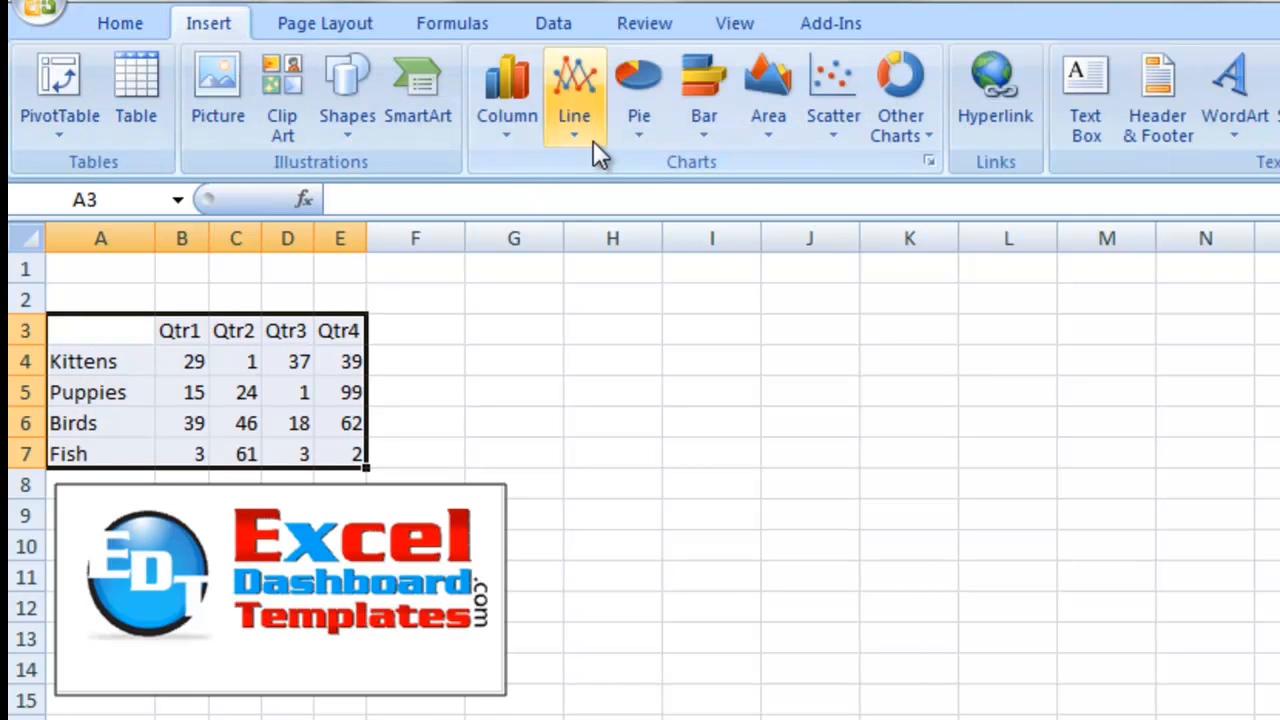
pyautogui.click(517, 104)
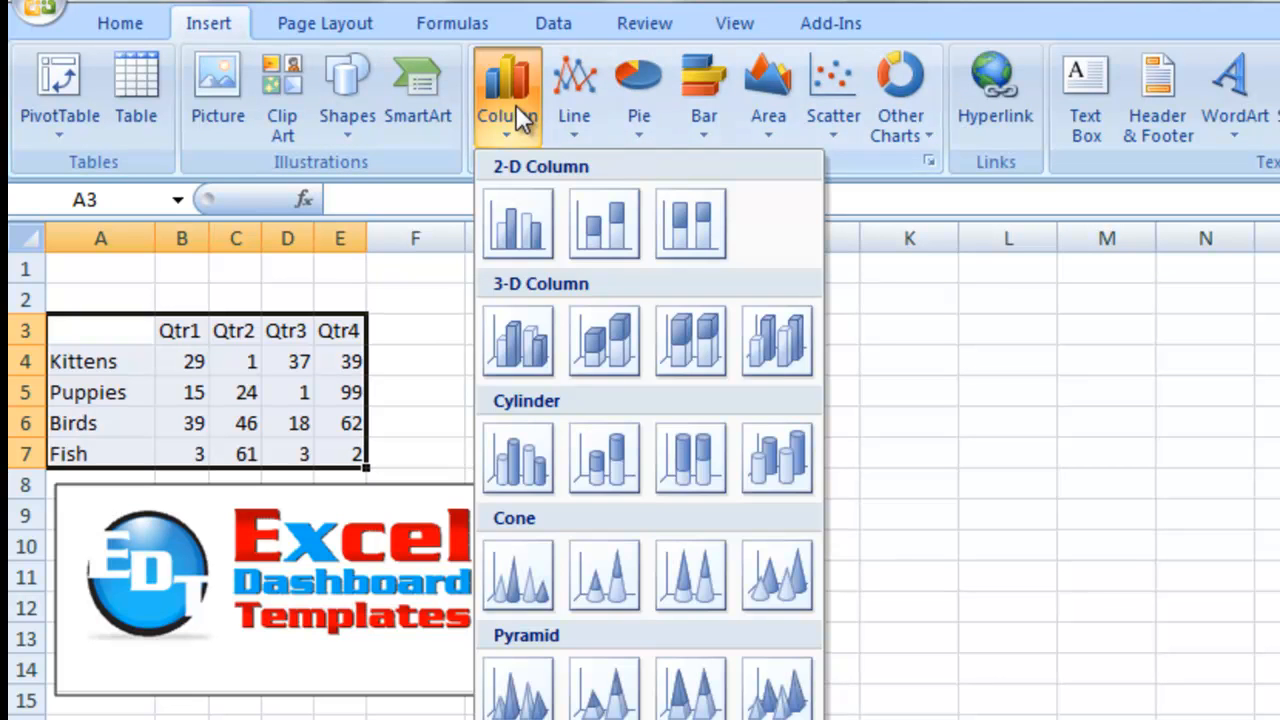
pyautogui.click(588, 230)
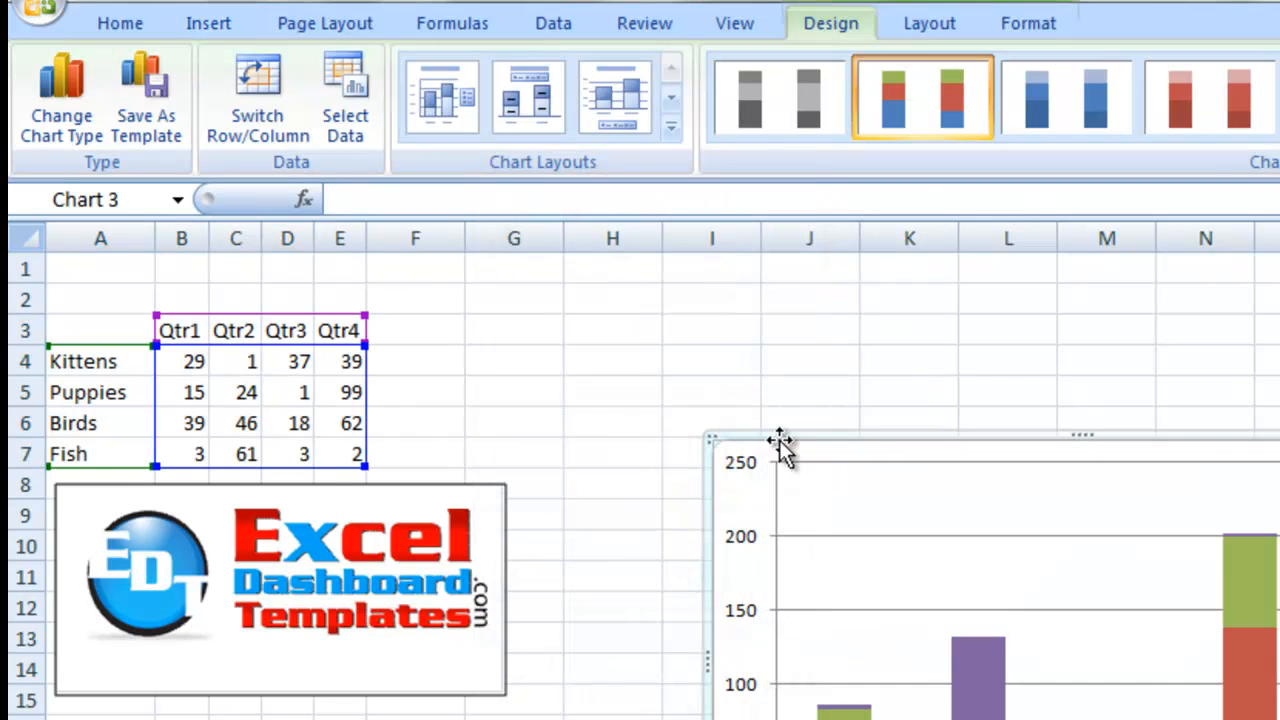
# Step: Move the chart next to the data table, just below row 1, and place it behind the logo picture
pyautogui.moveTo(838, 448); pyautogui.dragTo(511, 266)
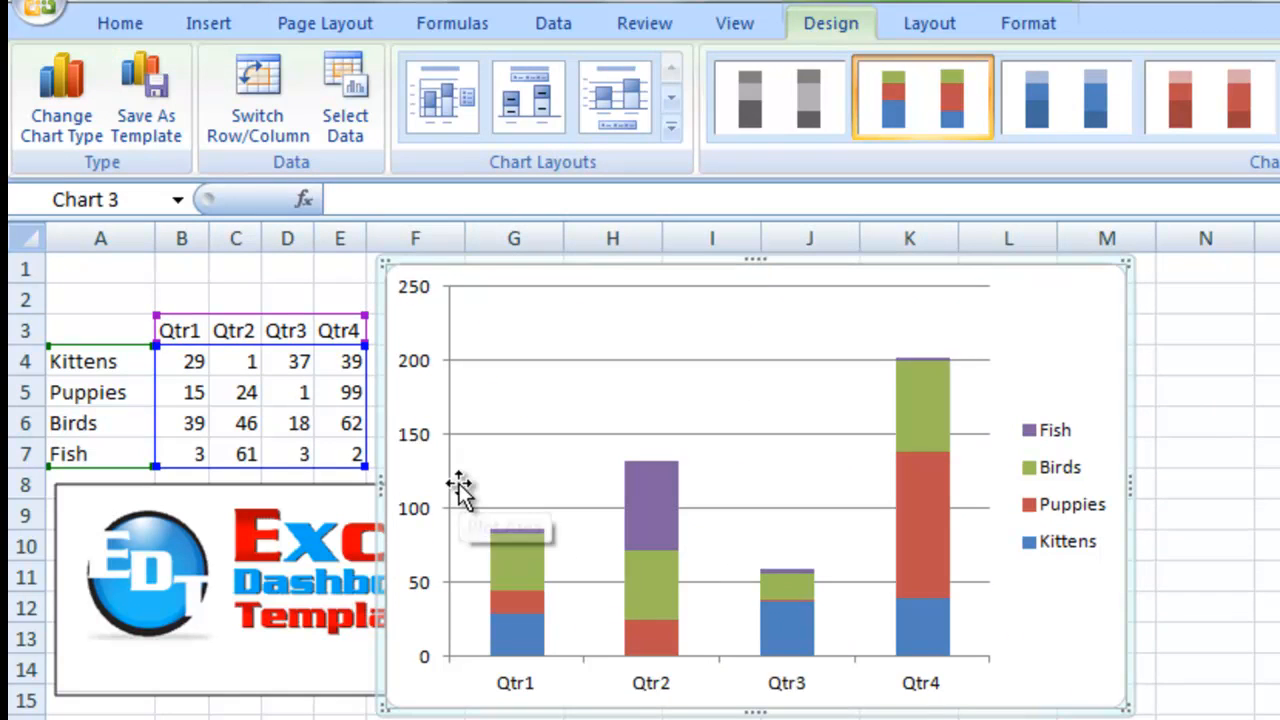
pyautogui.rightClick(391, 379)
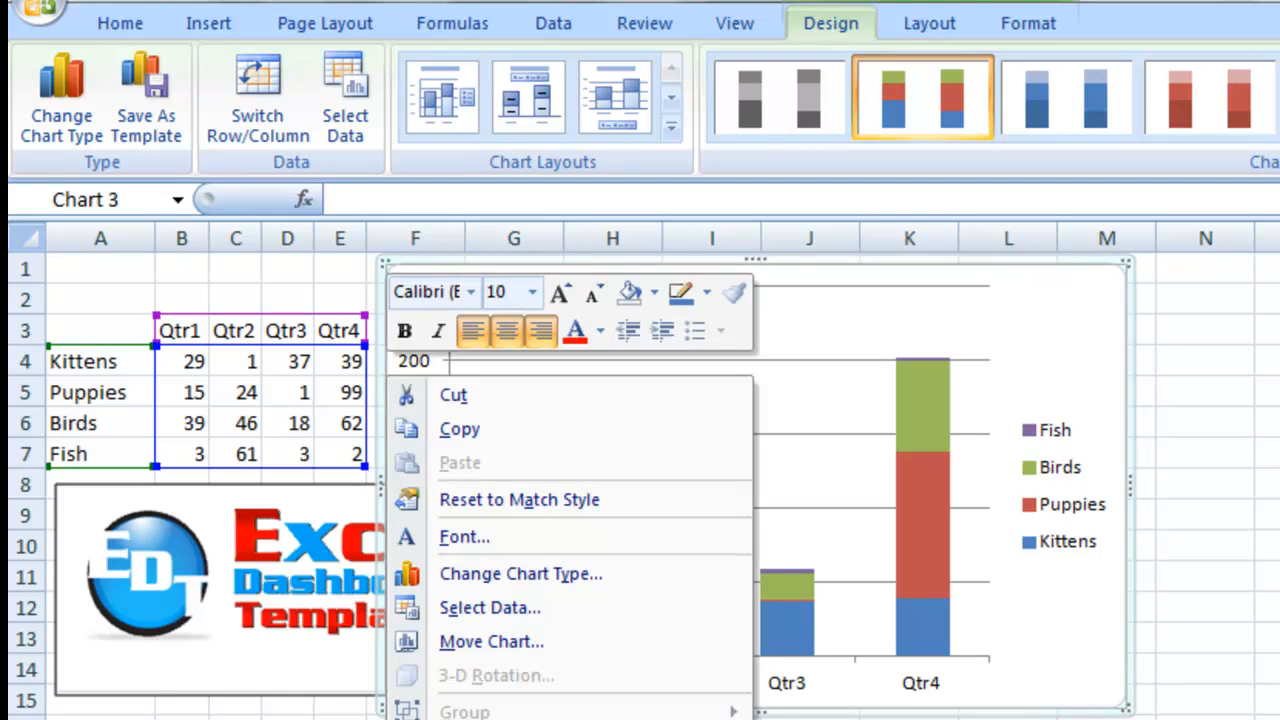
pyautogui.click(530, 718)
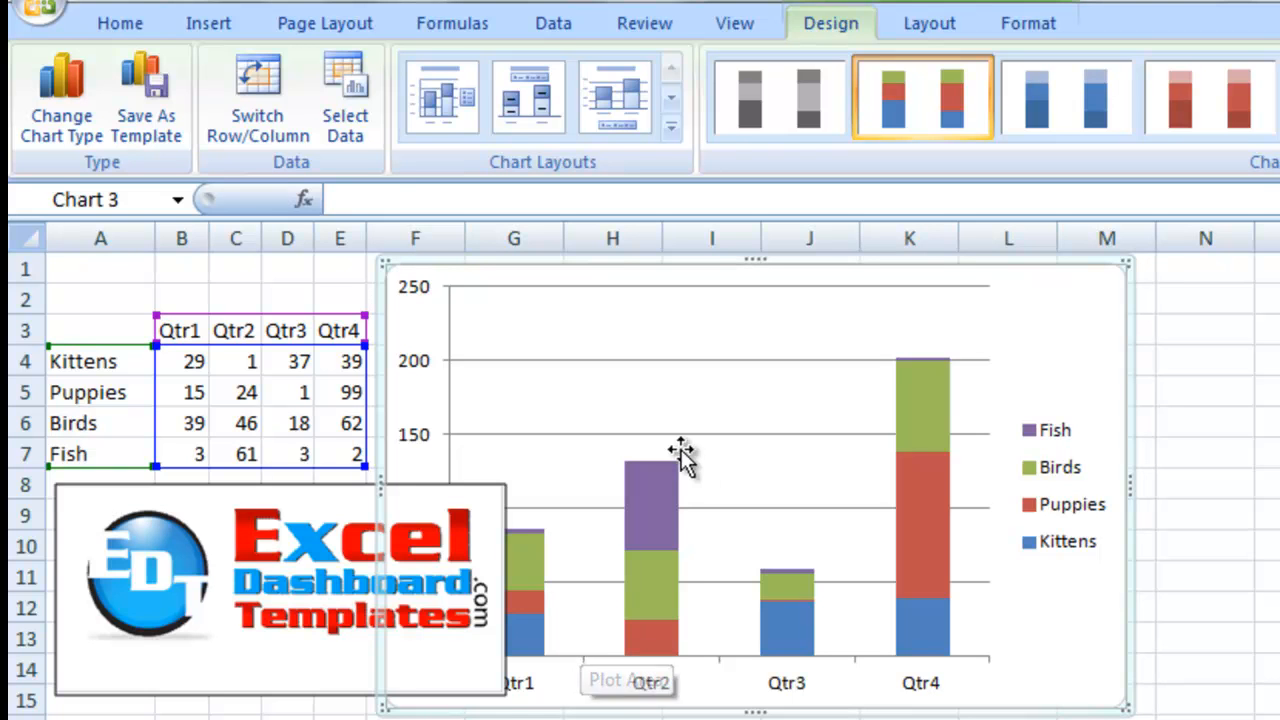
pyautogui.moveTo(1017, 272); pyautogui.dragTo(1011, 287)
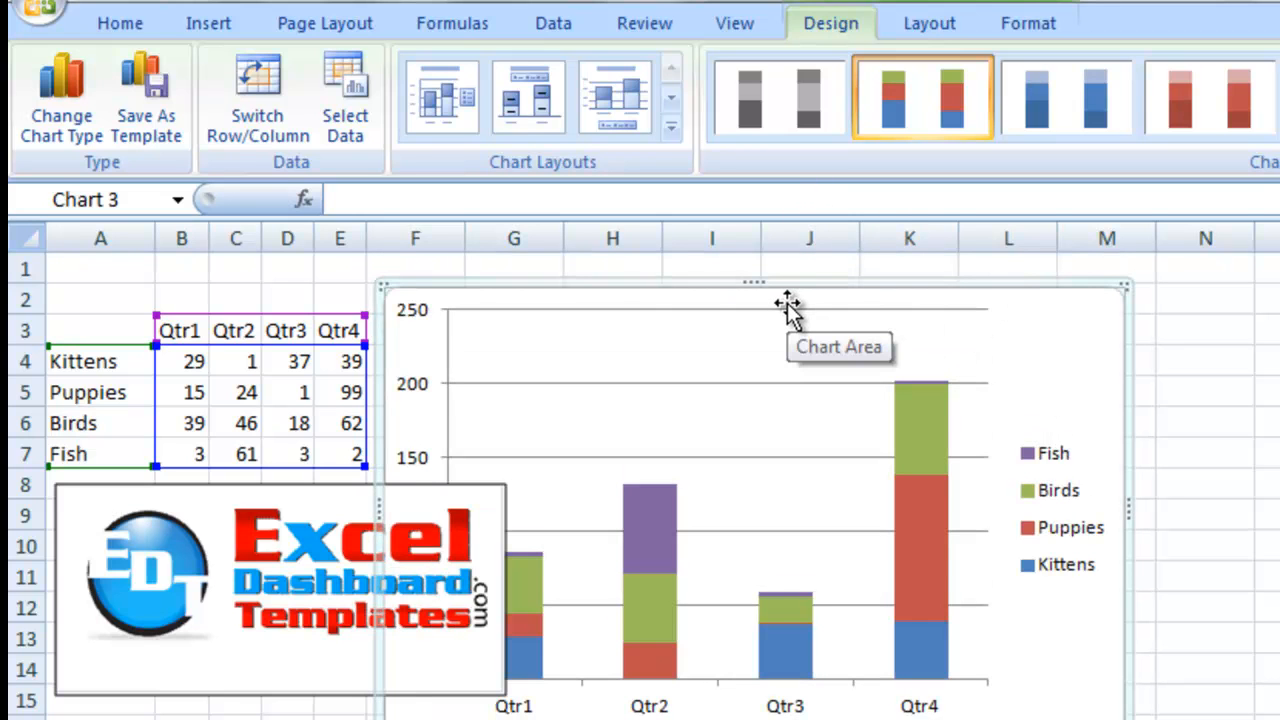
# Step: Add a title above the chart and link its text to cell B1 with =Sheet1!$B$1
pyautogui.click(932, 28)
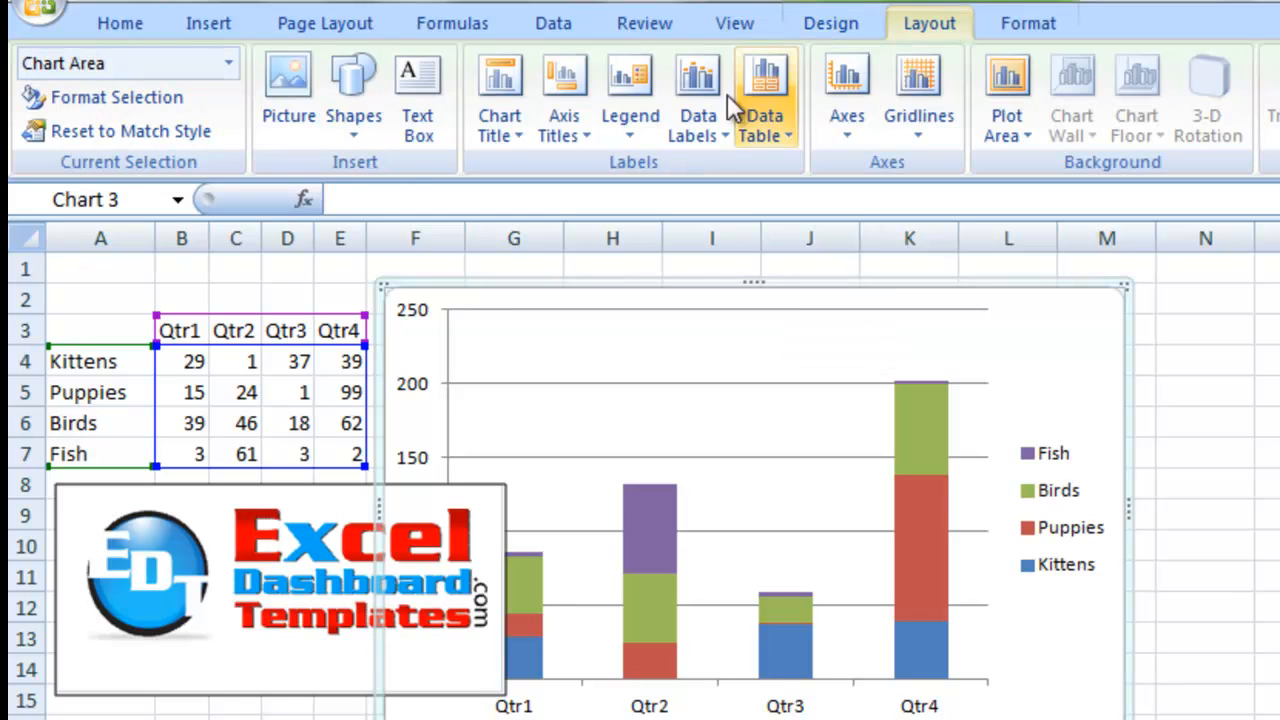
pyautogui.click(508, 122)
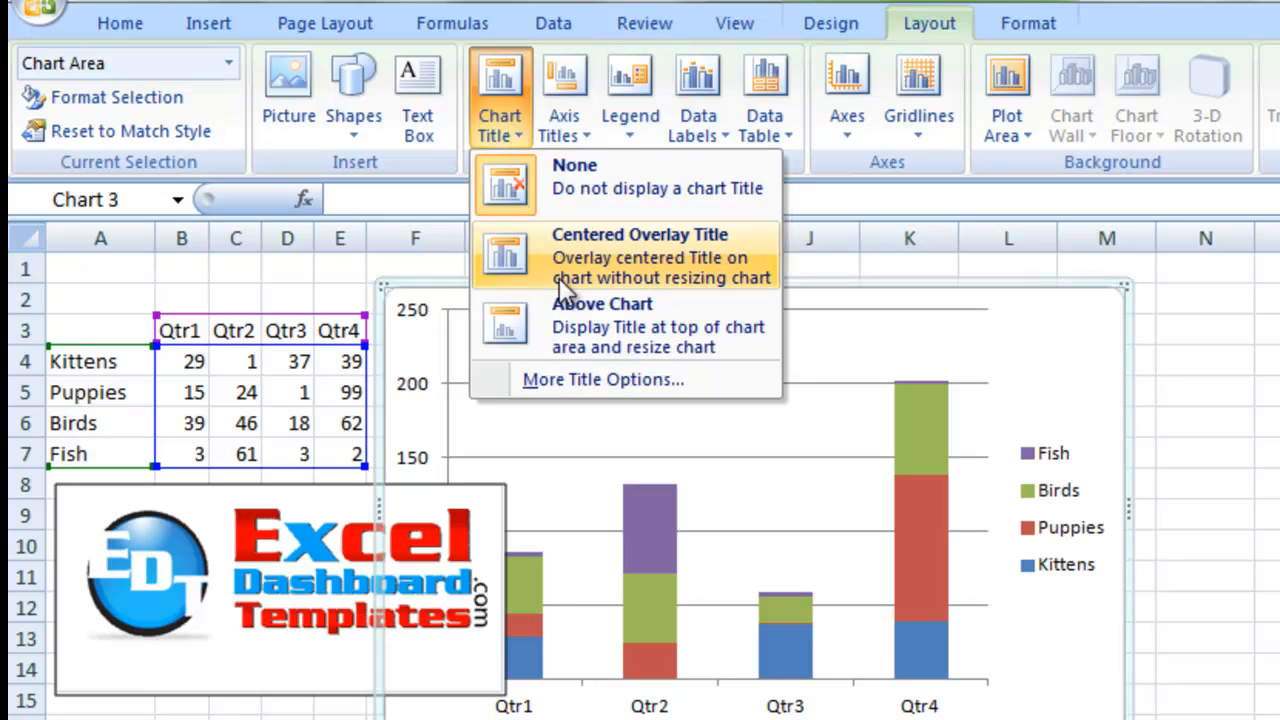
pyautogui.click(570, 333)
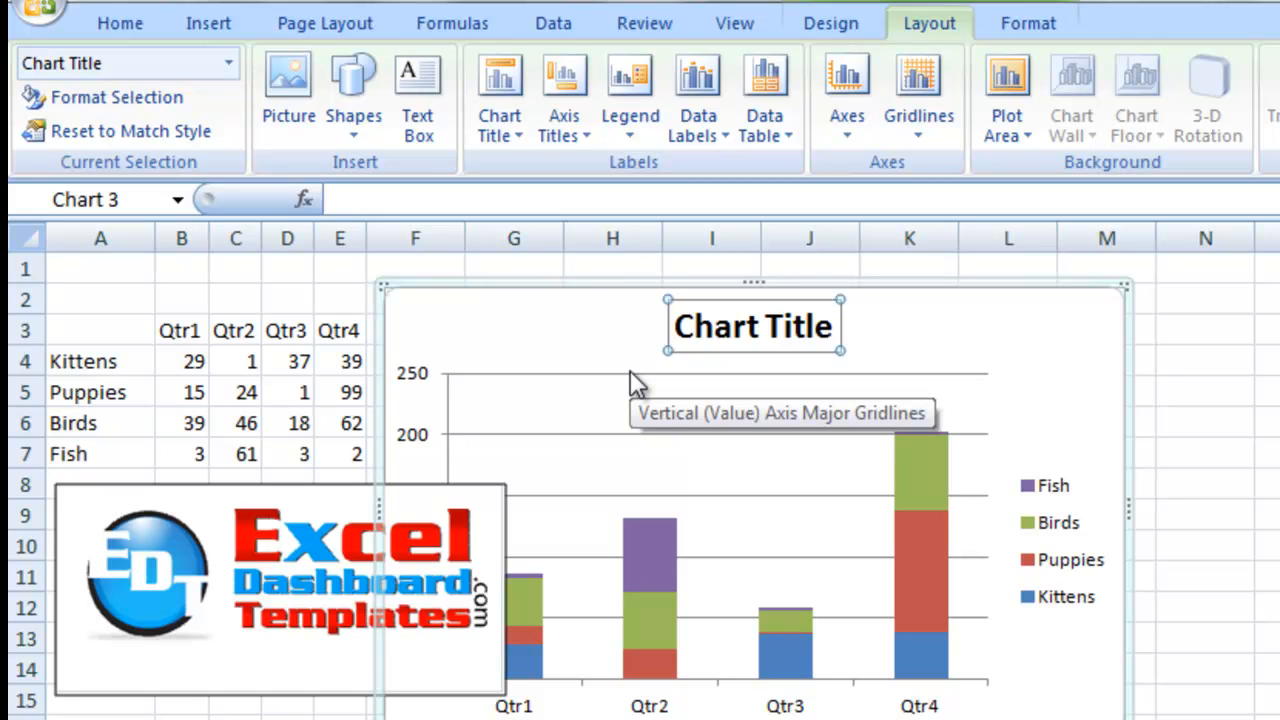
pyautogui.write('=')
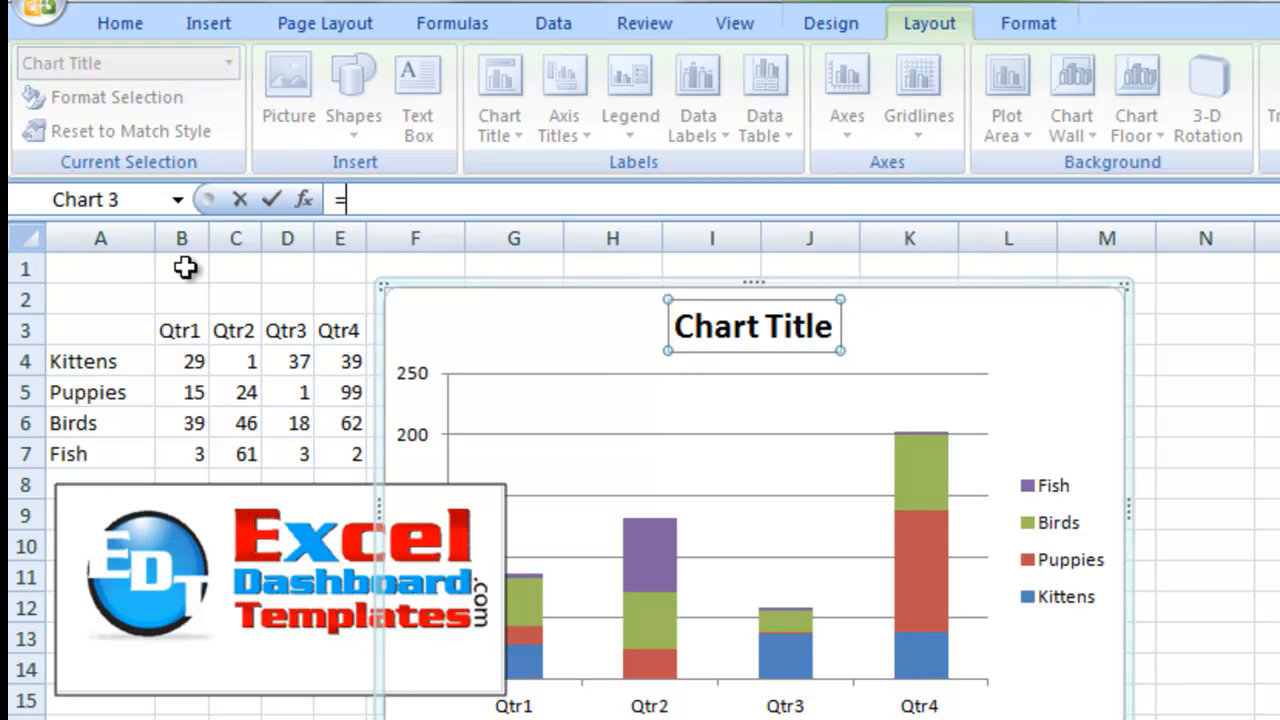
pyautogui.click(184, 267)
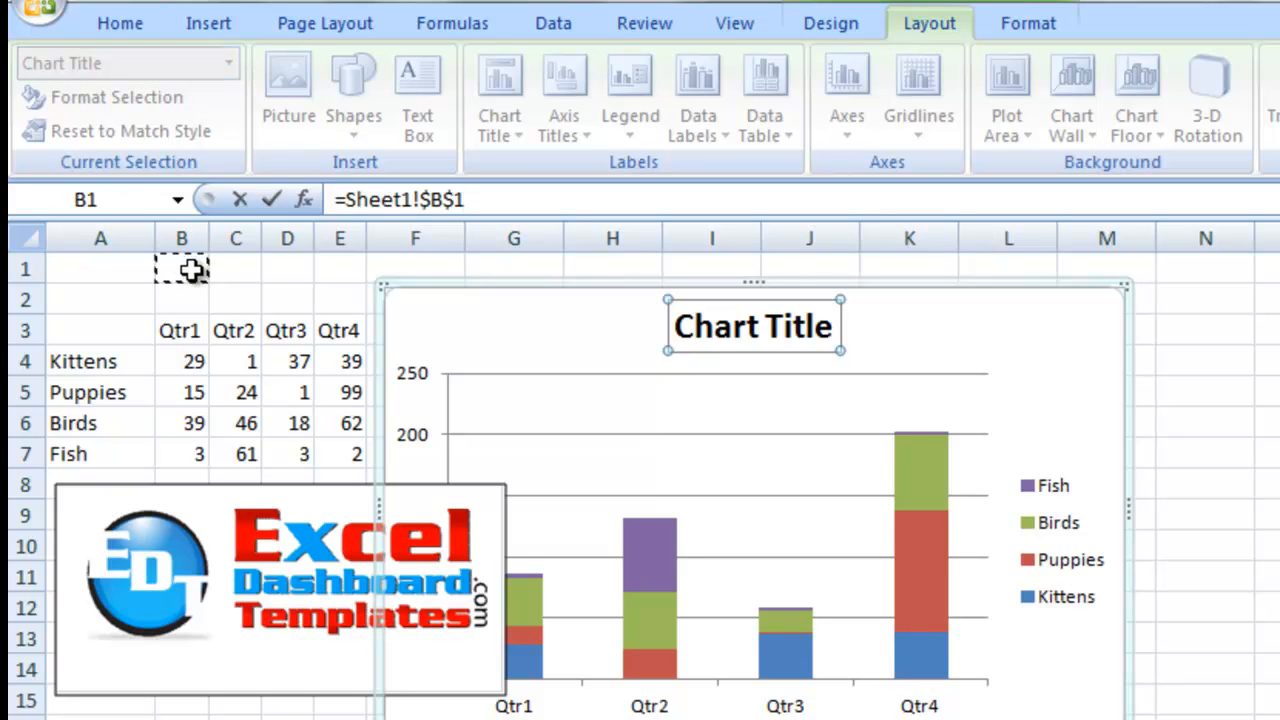
pyautogui.press('Return')
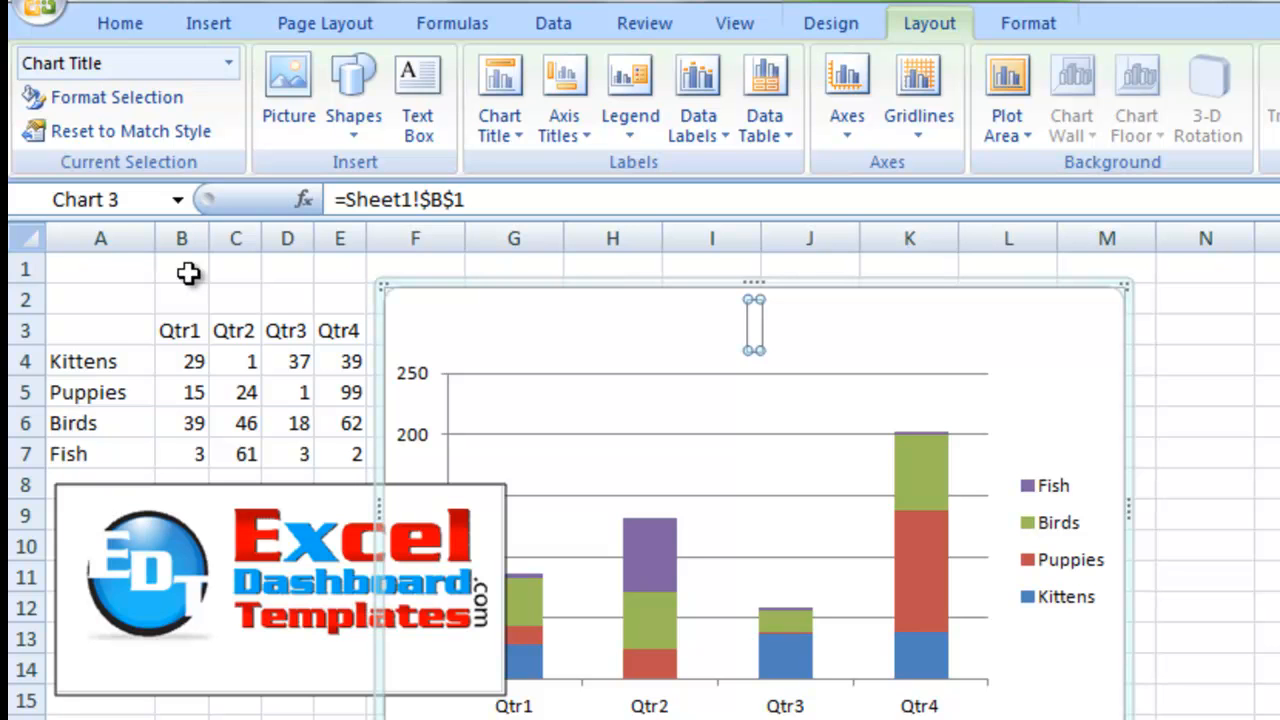
pyautogui.click(111, 360)
pyautogui.moveTo(111, 372); pyautogui.dragTo(120, 446)
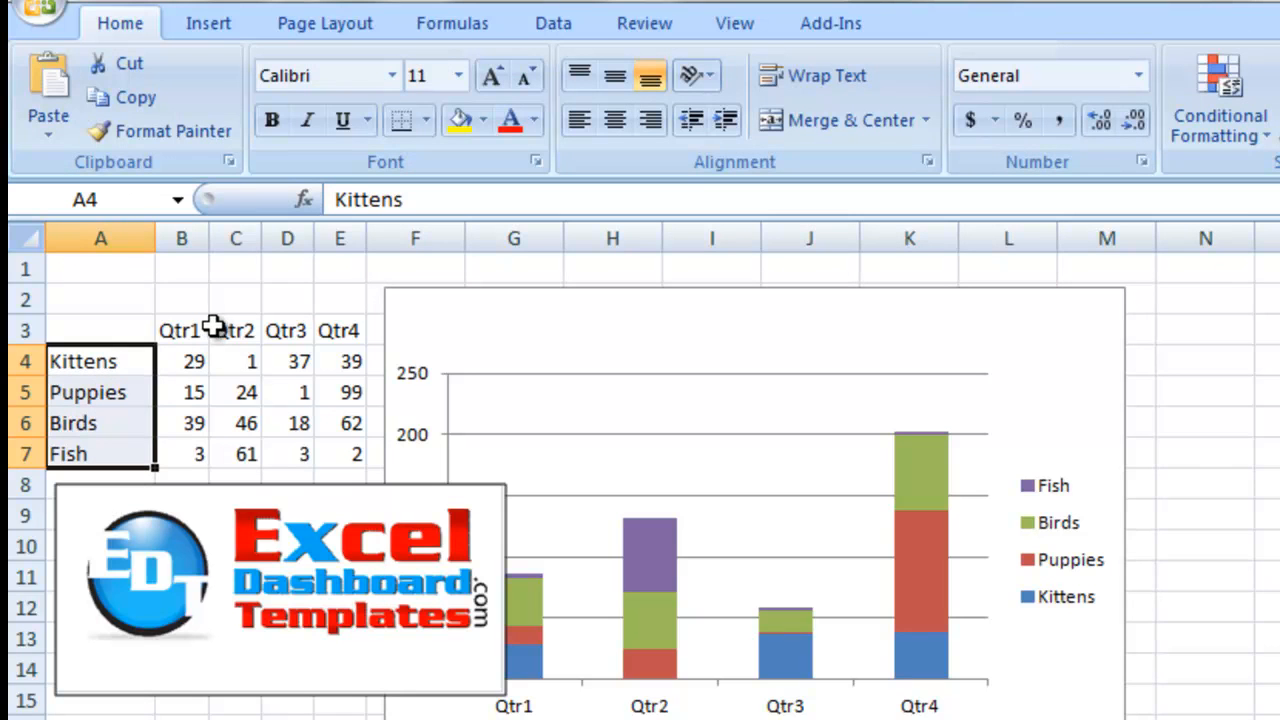
pyautogui.click(216, 392)
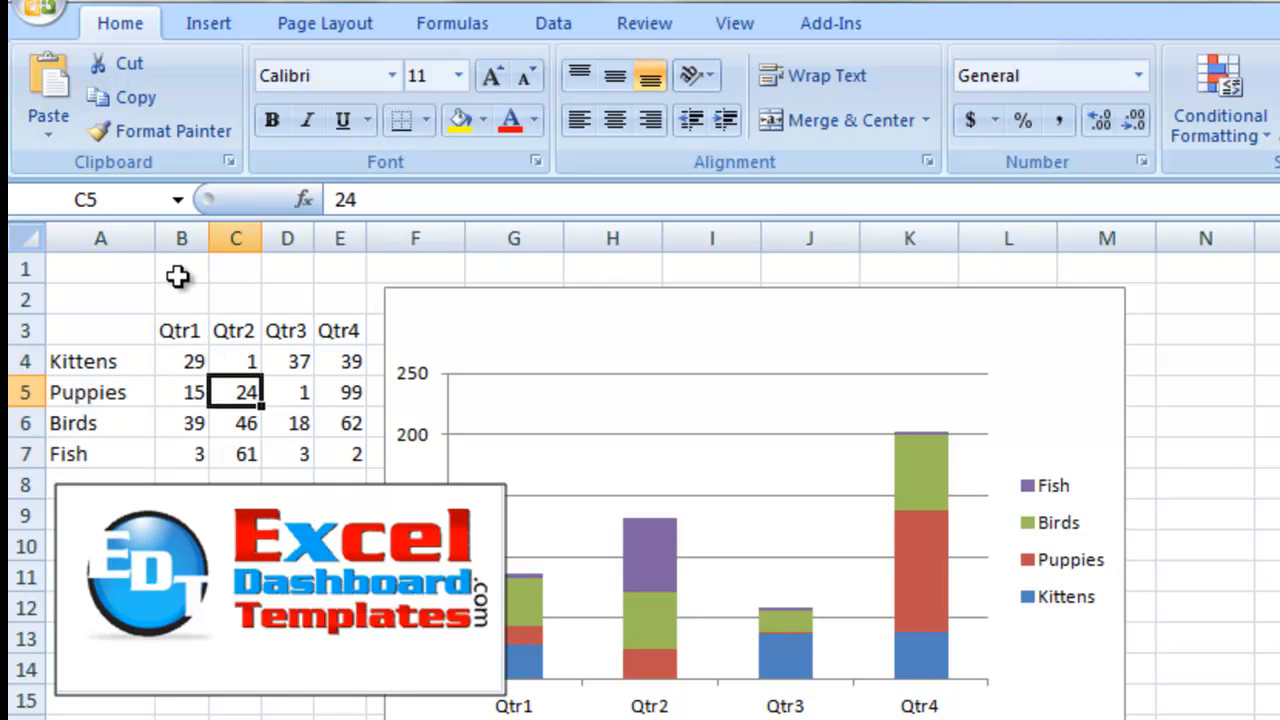
# Step: Begin a formula in cell B1 with ="Annual Pet Store Sales"&char(10) for the first title line and a line break
pyautogui.click(180, 280)
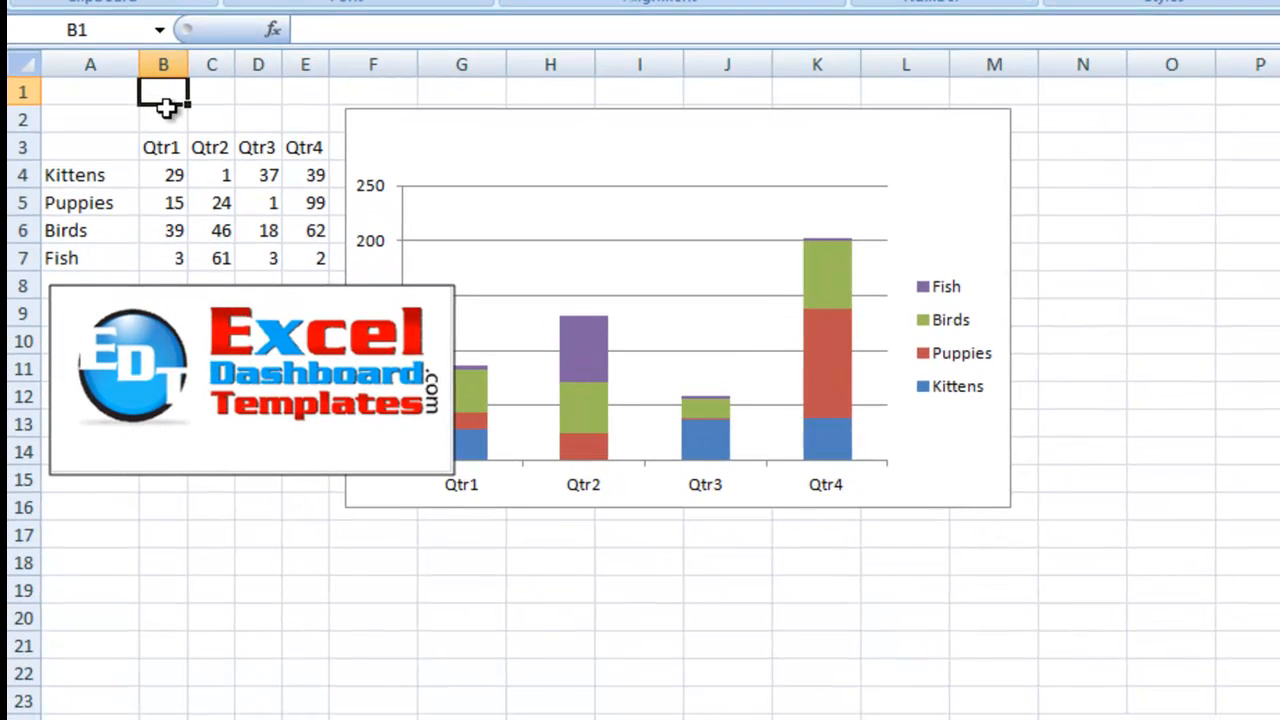
pyautogui.write('=')
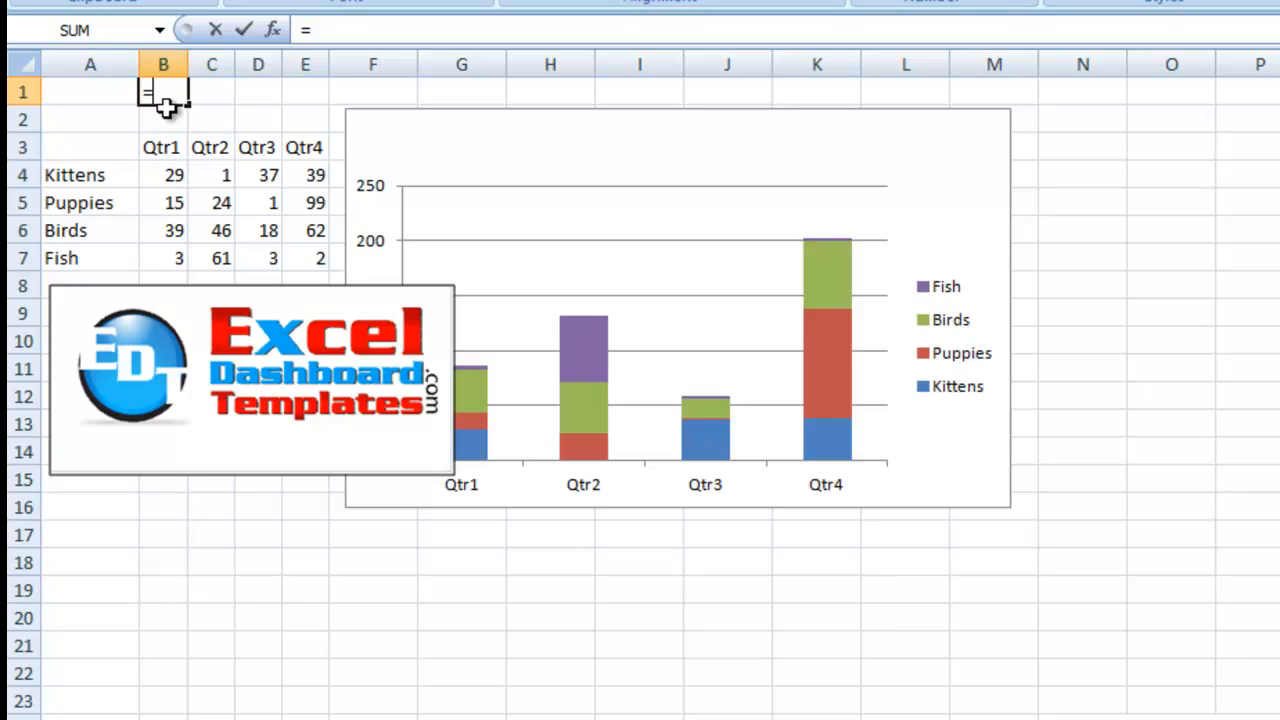
pyautogui.write('"Annual Pet St')
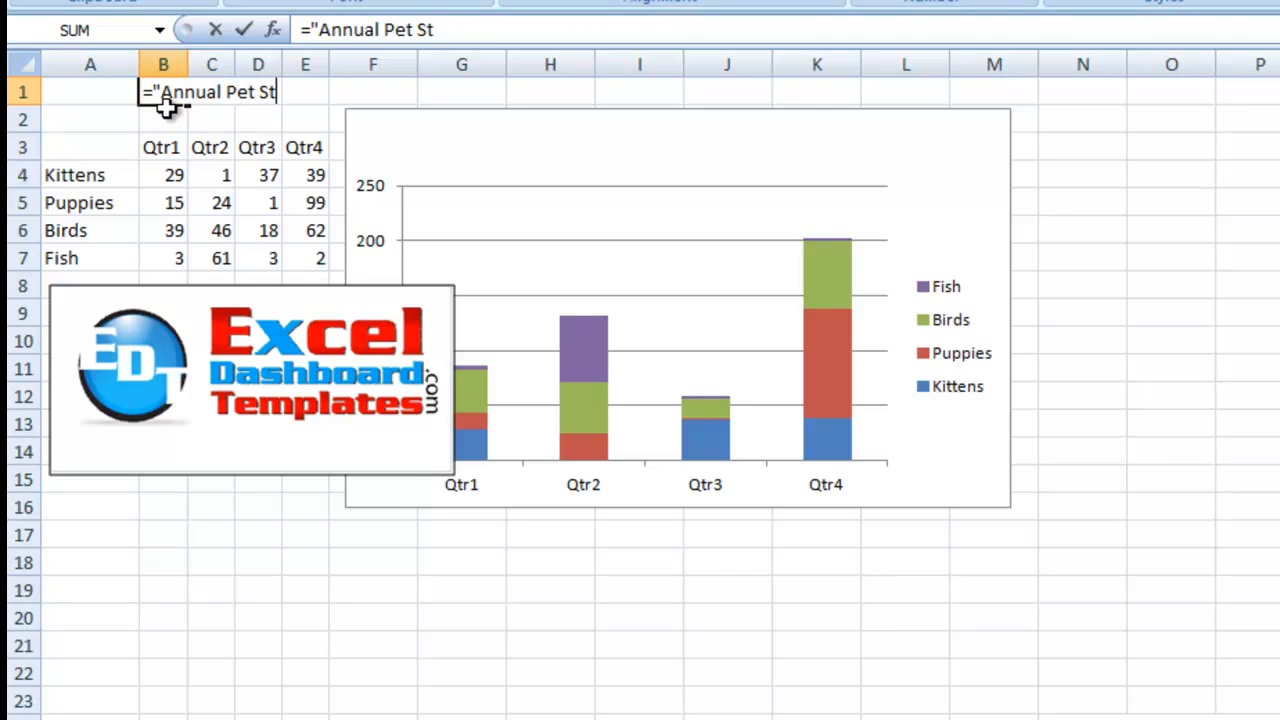
pyautogui.write('ore Sales')
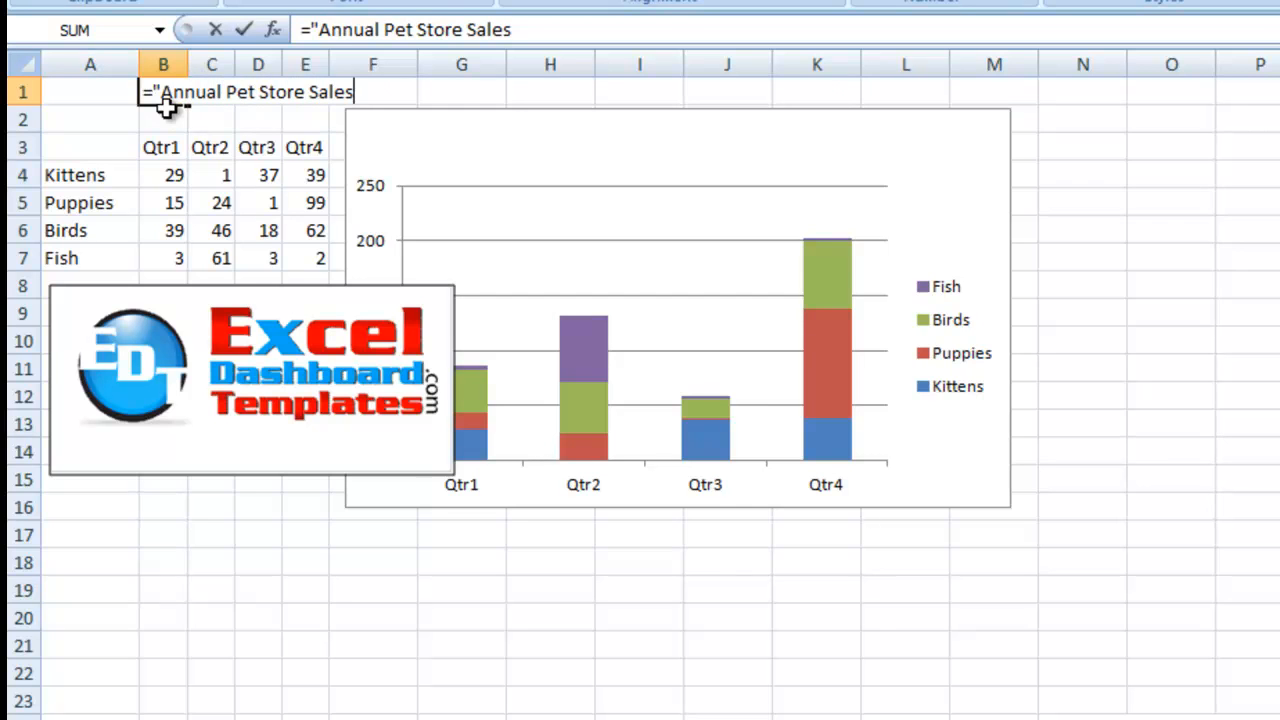
pyautogui.write('"&char')
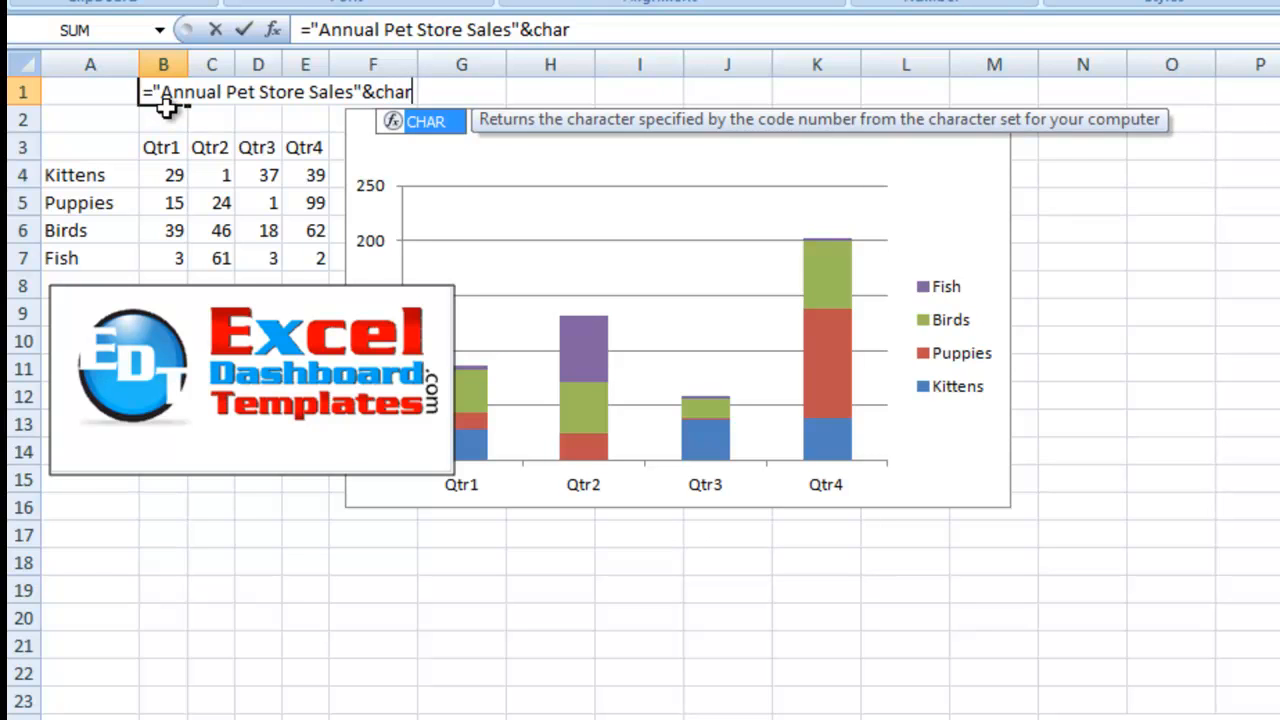
pyautogui.write('(10)')
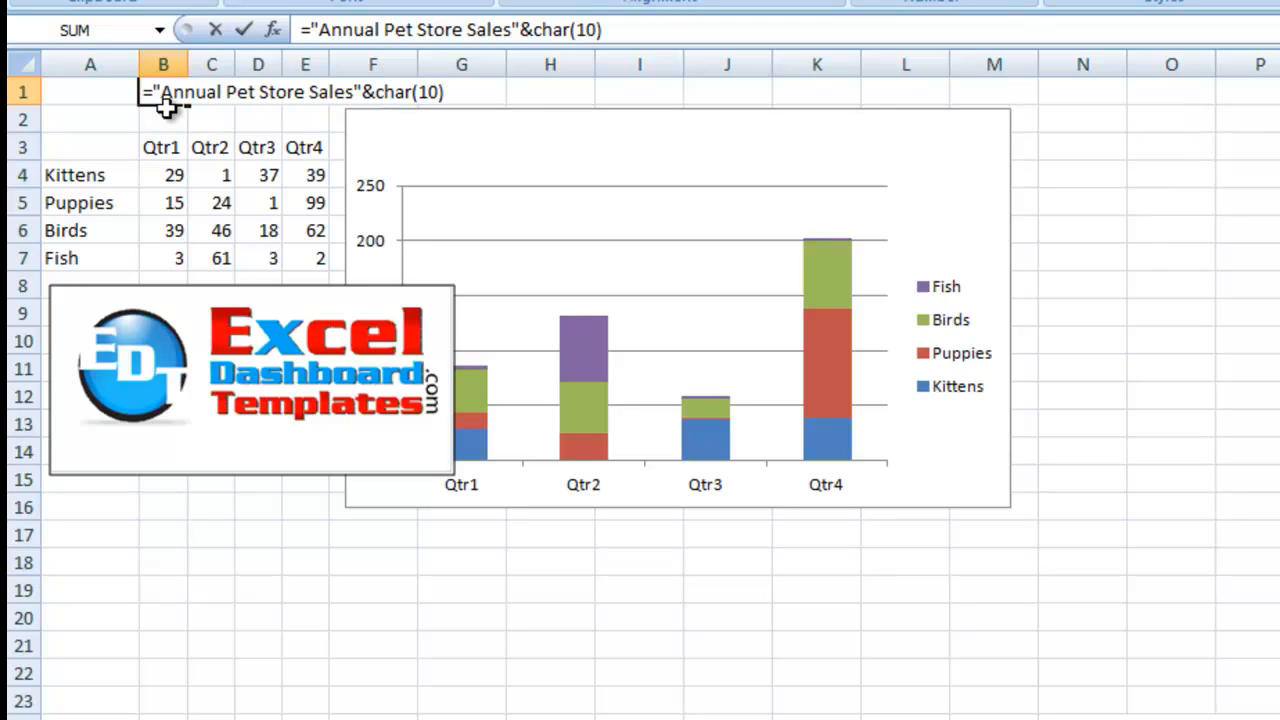
# Step: Append the Qtr4 header reference E3 and the text " Best Seller : " to the B1 formula, ending with an ampersand
pyautogui.write('&')
pyautogui.click(309, 147)
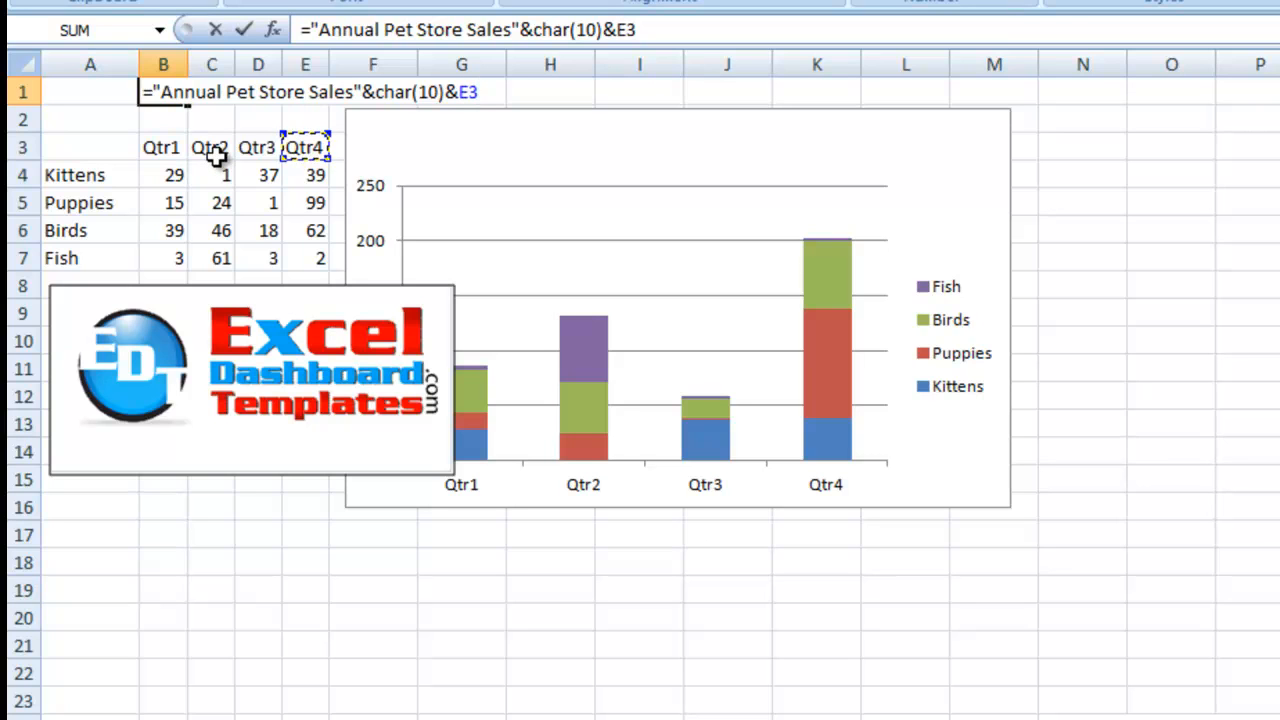
pyautogui.write('&" Best Seller : "&')
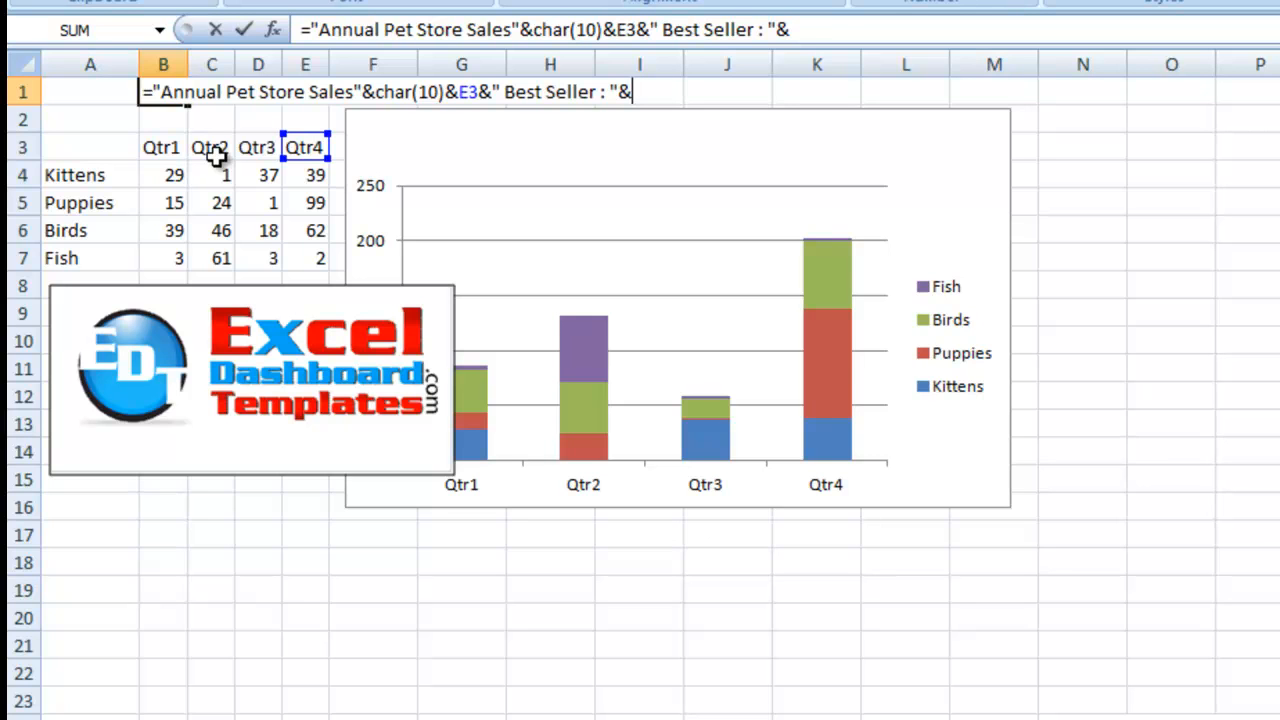
# Step: Add an INDEX function to the B1 formula with the pet names $A$4:$A$7 as its absolute array
pyautogui.write('inde')
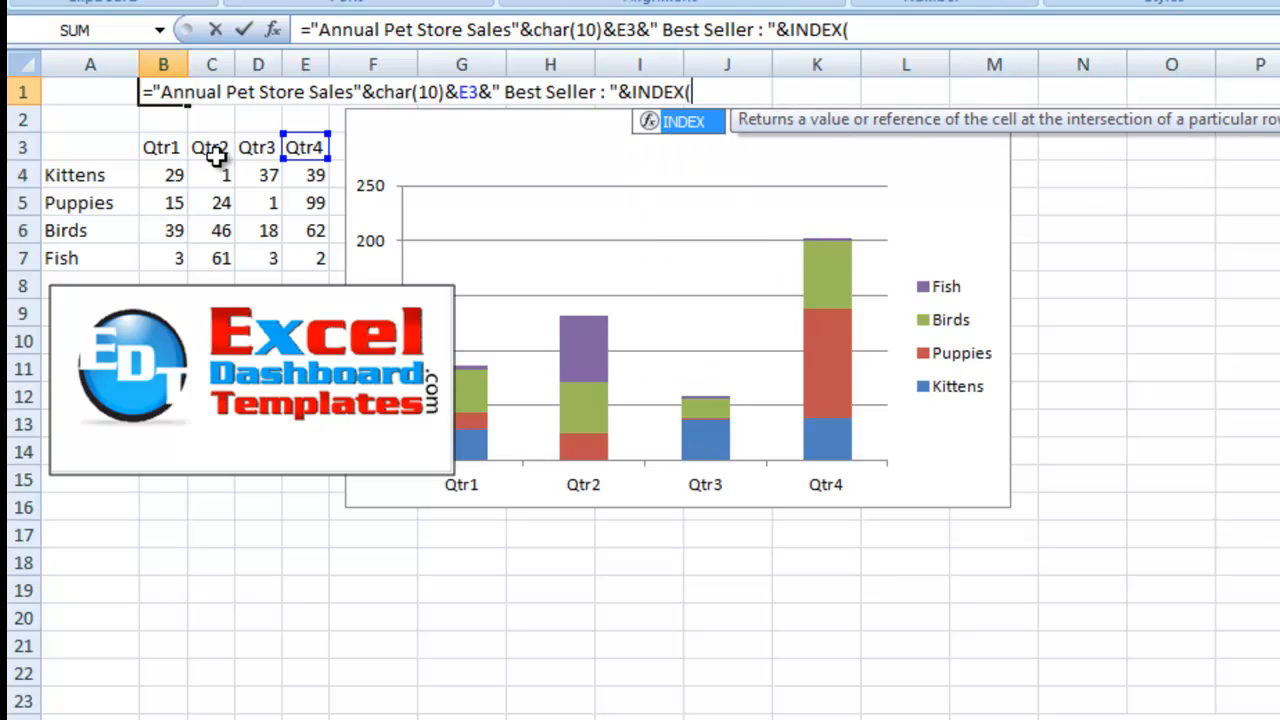
pyautogui.press('Tab')
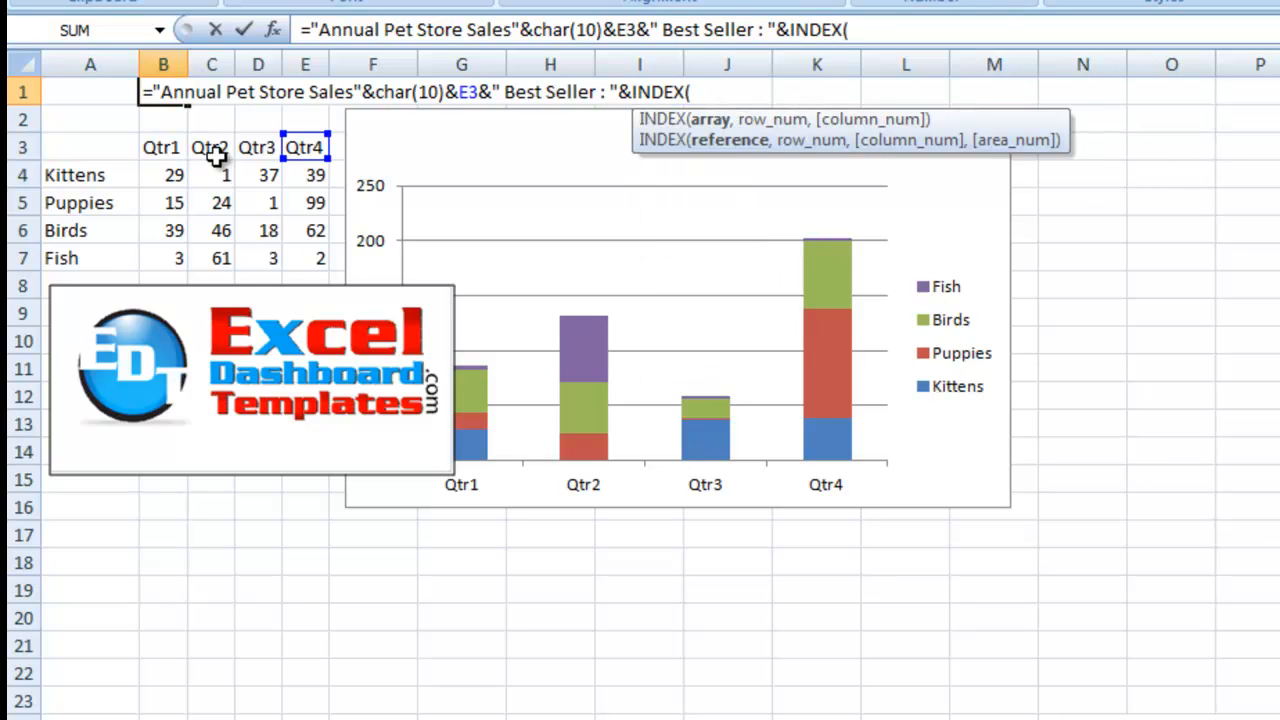
pyautogui.moveTo(100, 174); pyautogui.dragTo(91, 254)
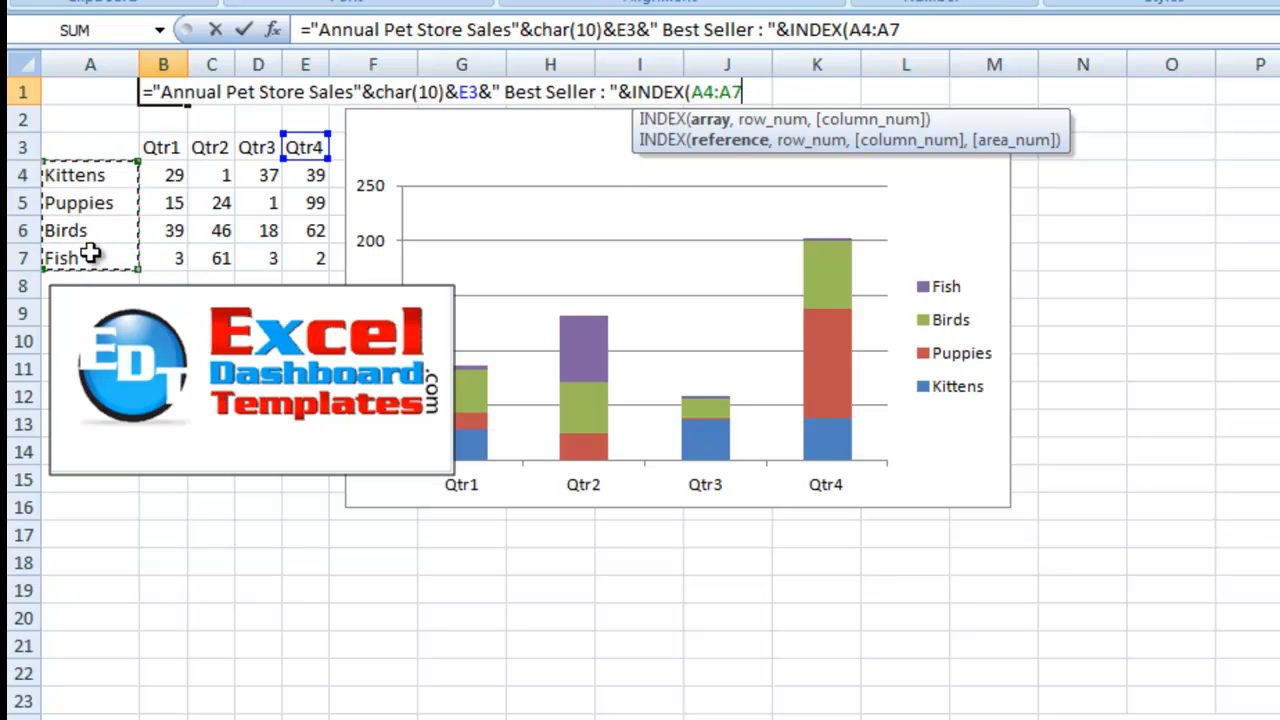
pyautogui.press('F4')
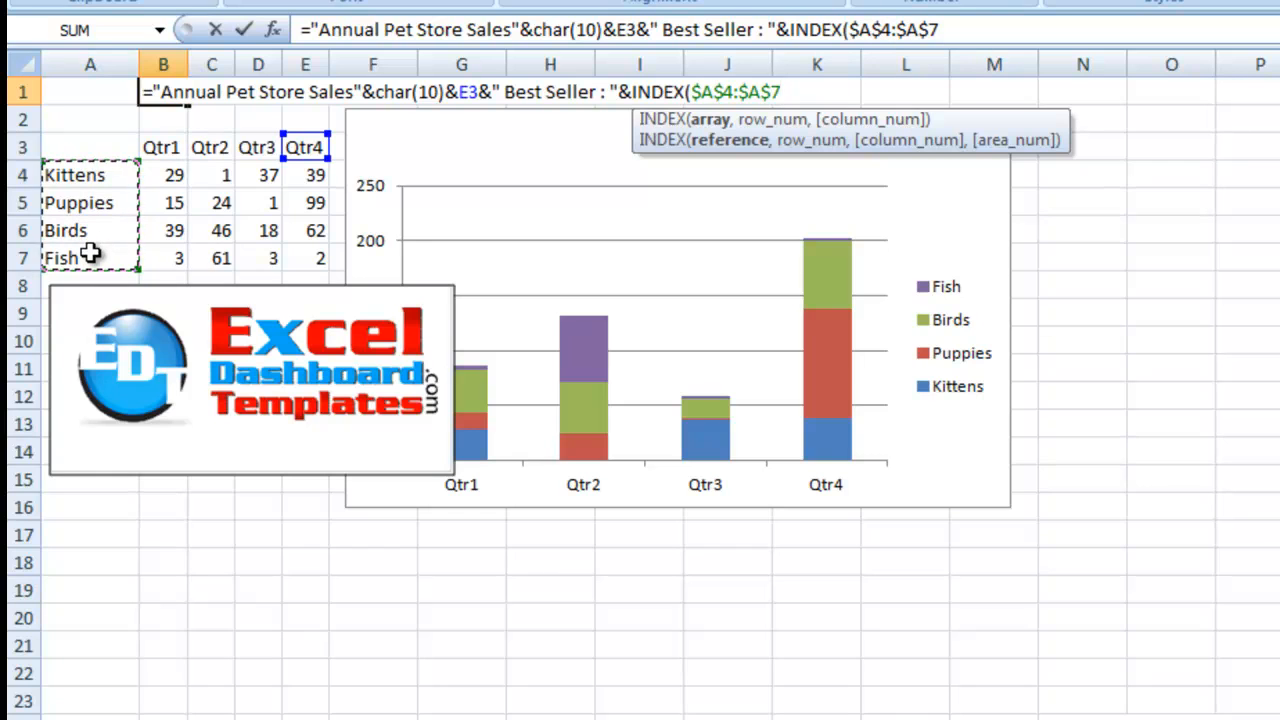
pyautogui.write(',')
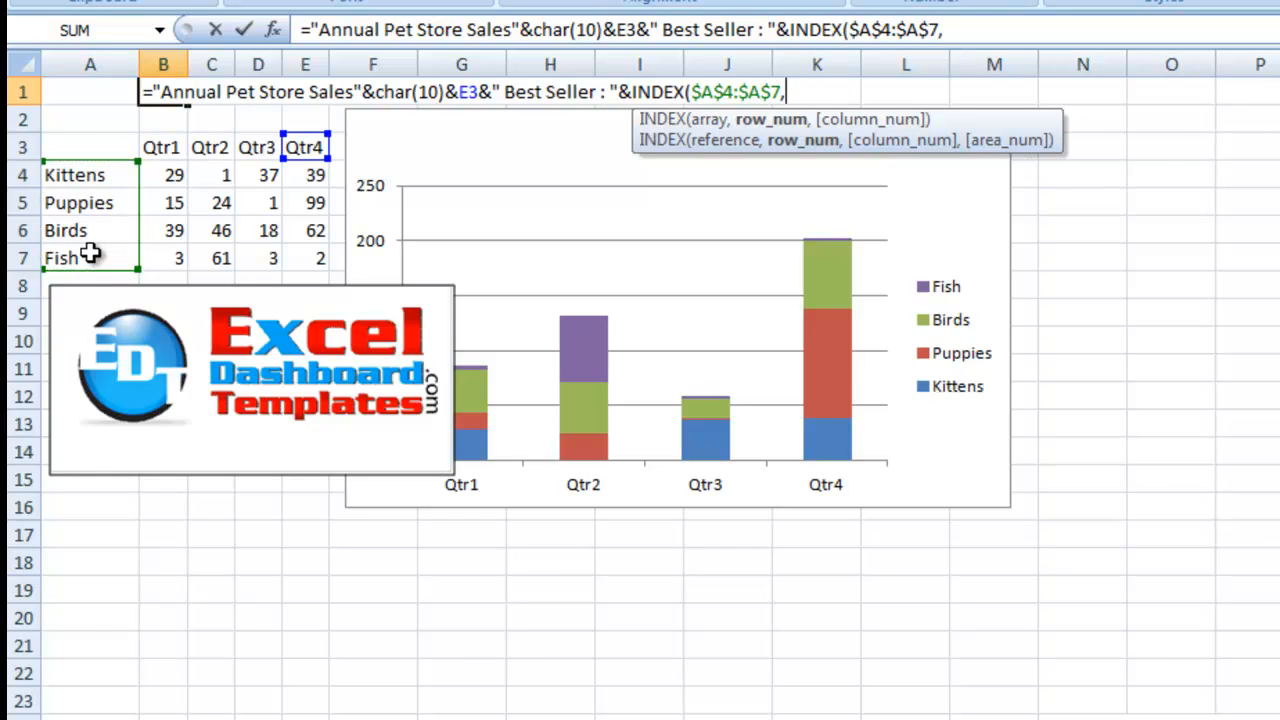
# Step: Nest a MATCH function as the INDEX row number in the B1 formula, with MAX($E$4:$E$7) as its lookup value
pyautogui.write('mat')
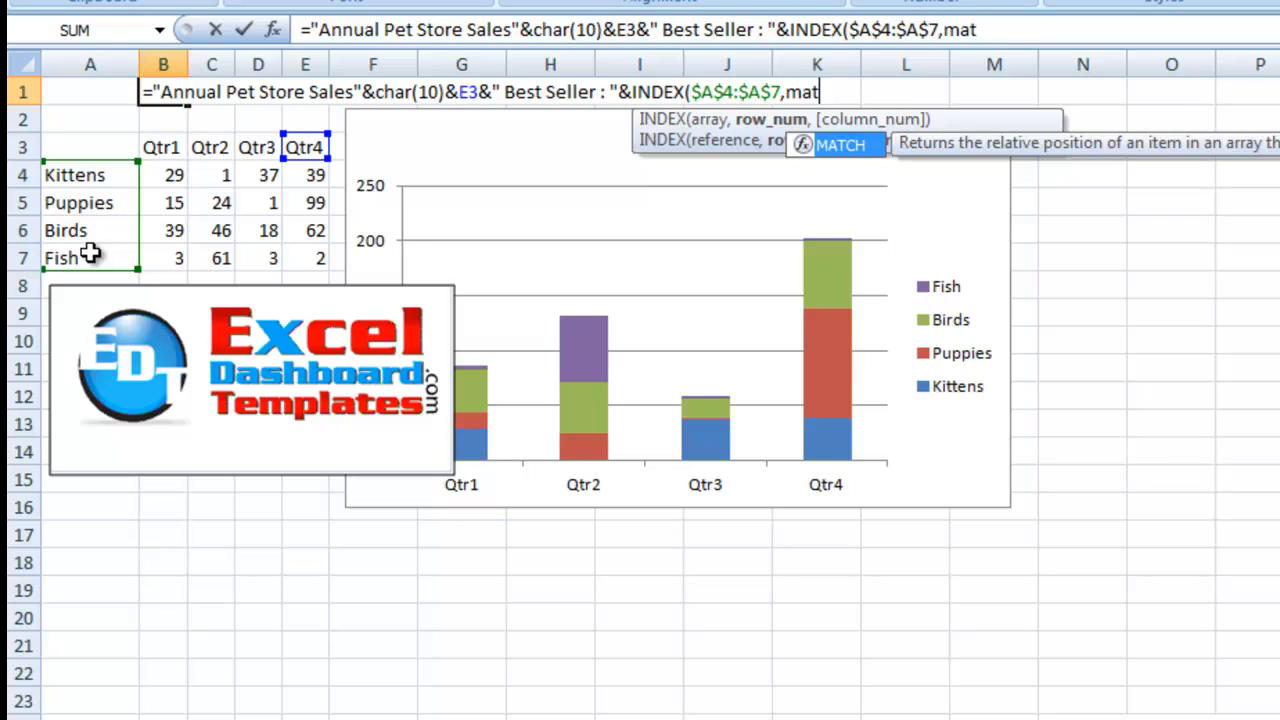
pyautogui.press('Tab')
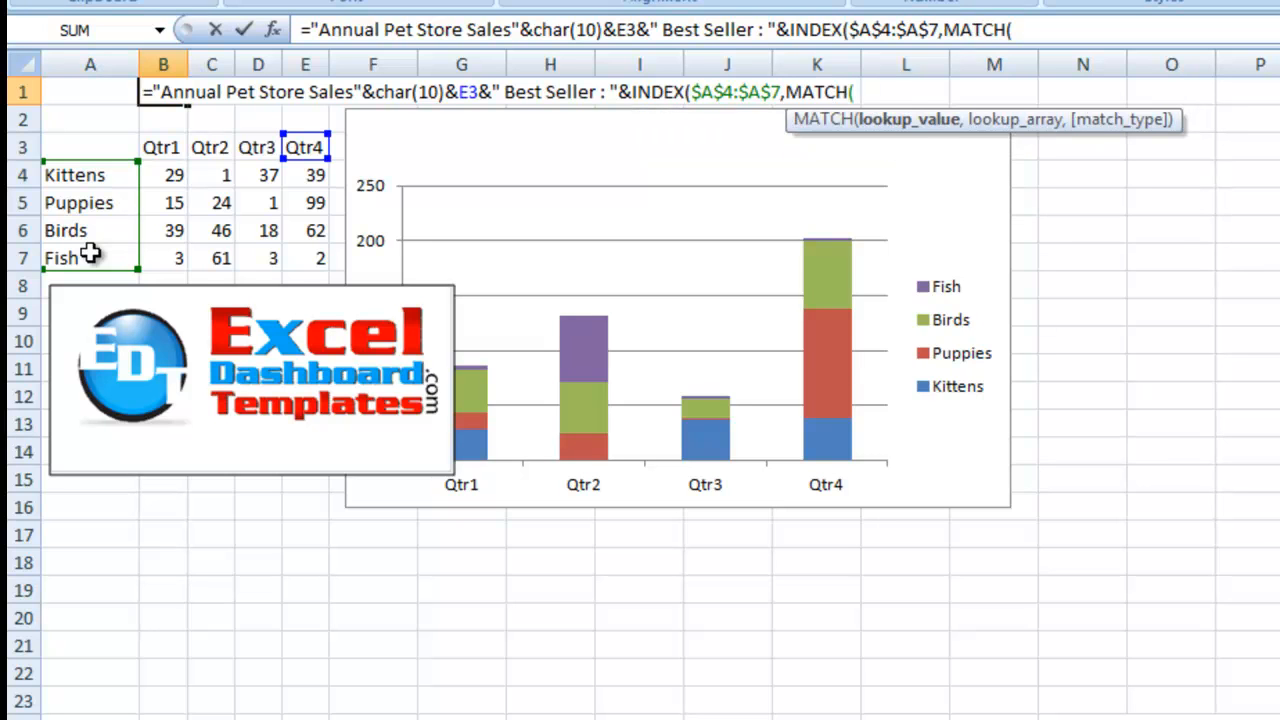
pyautogui.write('max(')
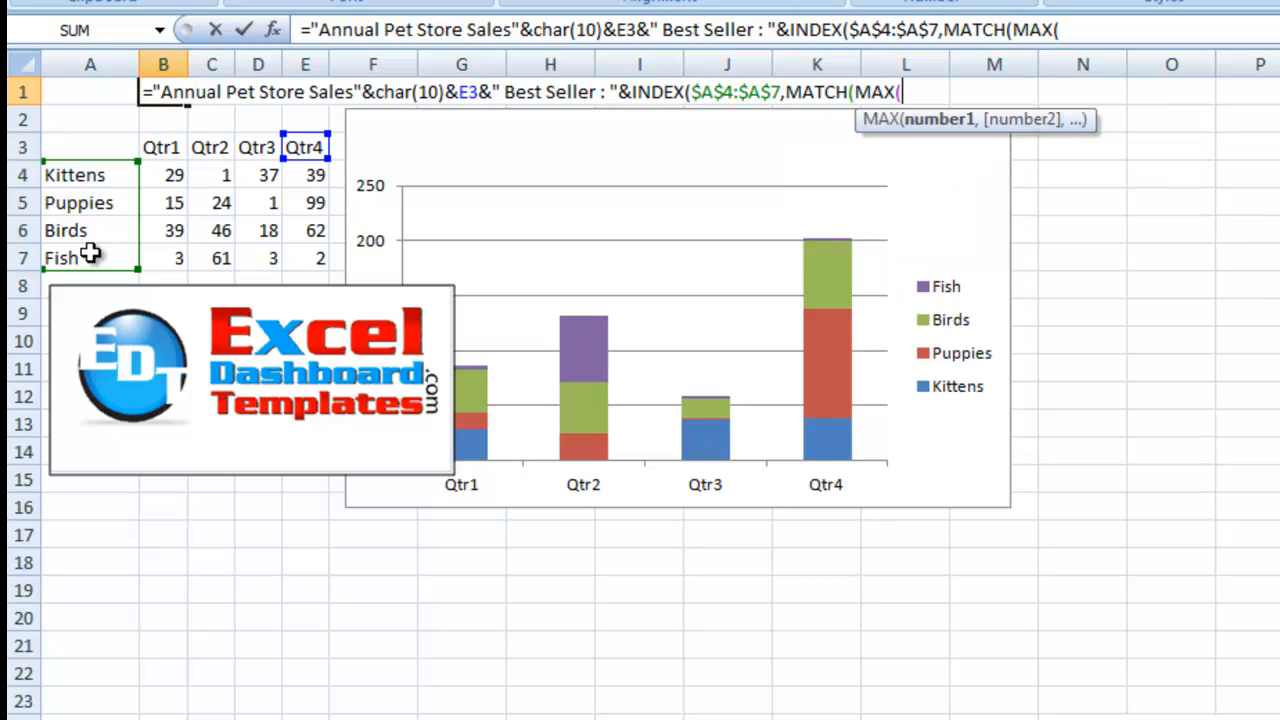
pyautogui.moveTo(303, 181); pyautogui.dragTo(307, 251)
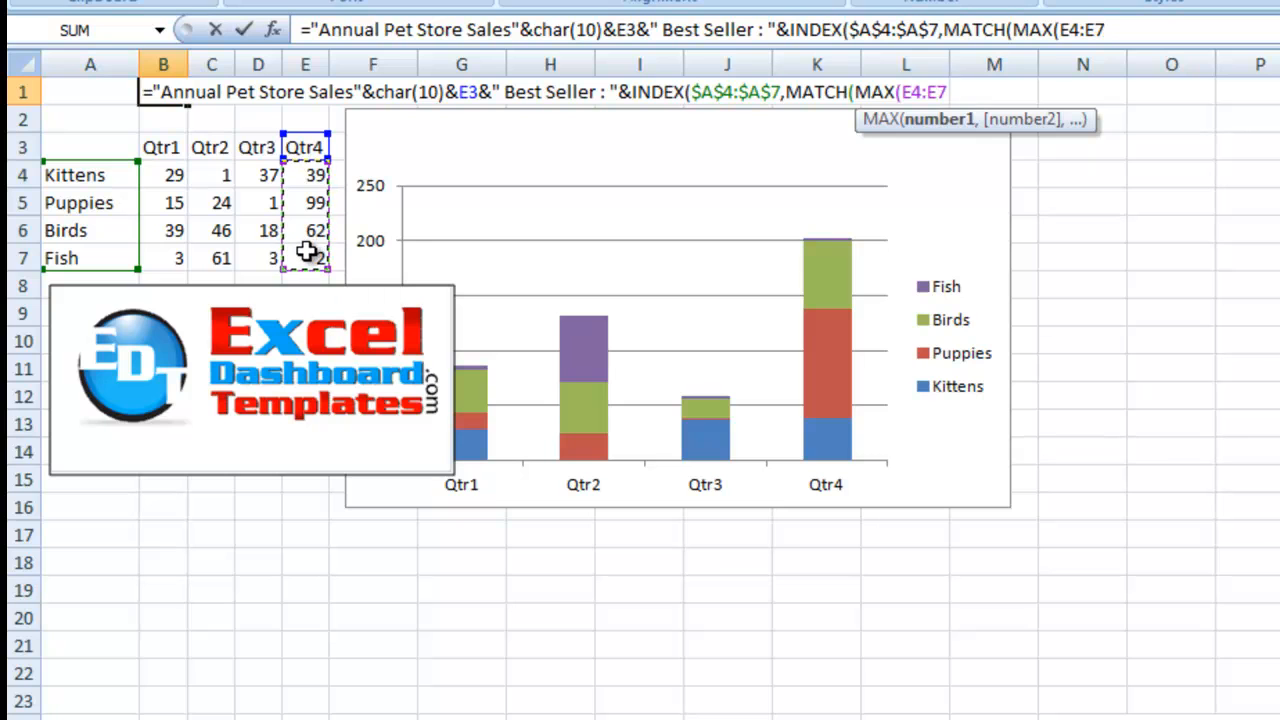
pyautogui.press('F4')
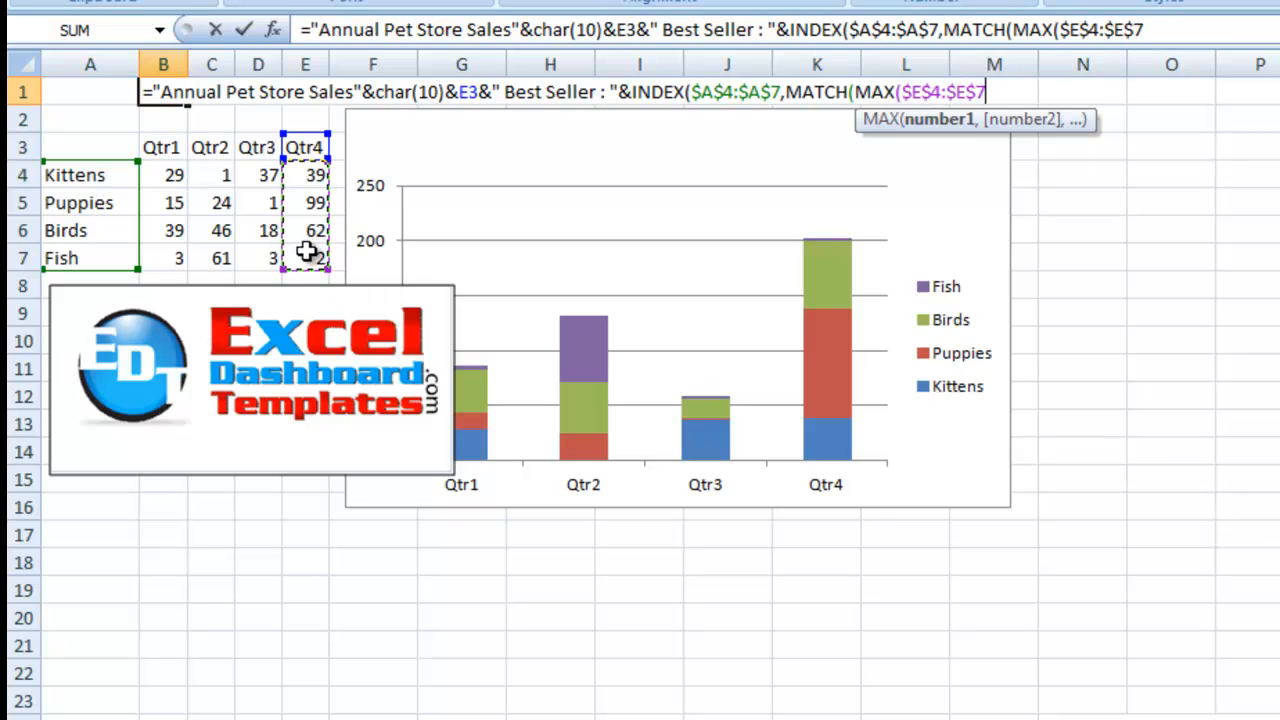
pyautogui.write(')')
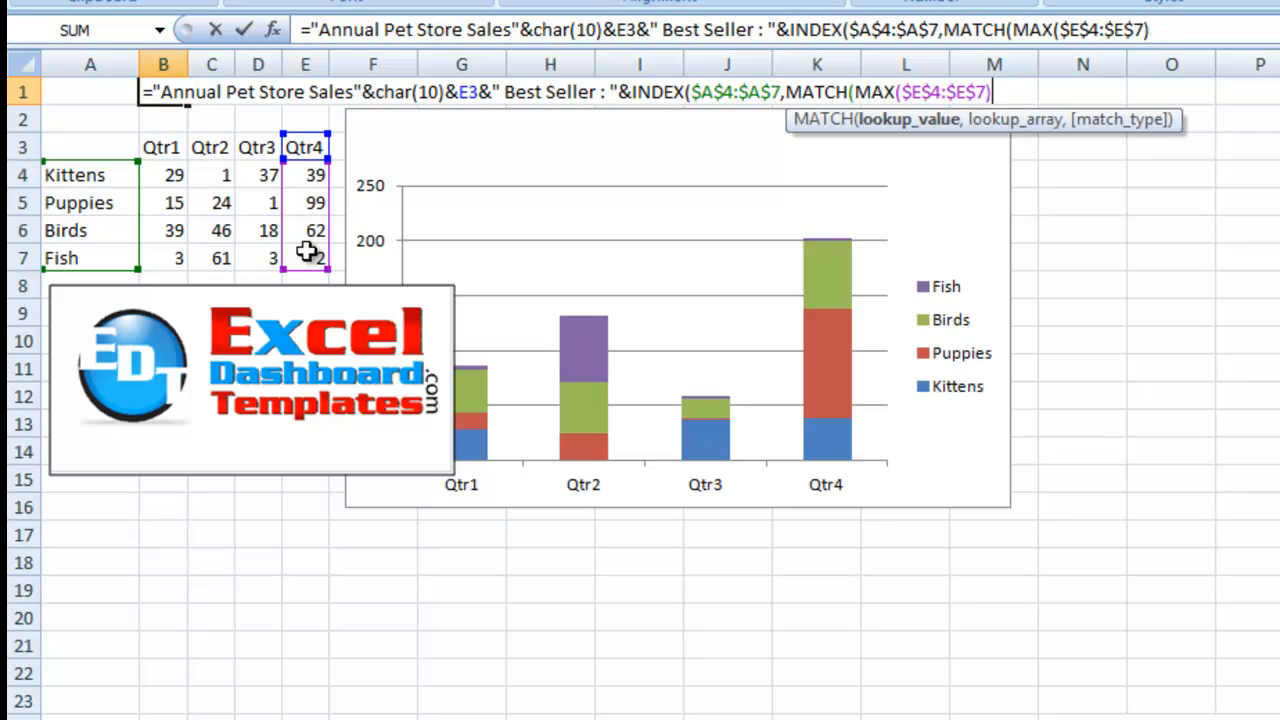
pyautogui.write(',')
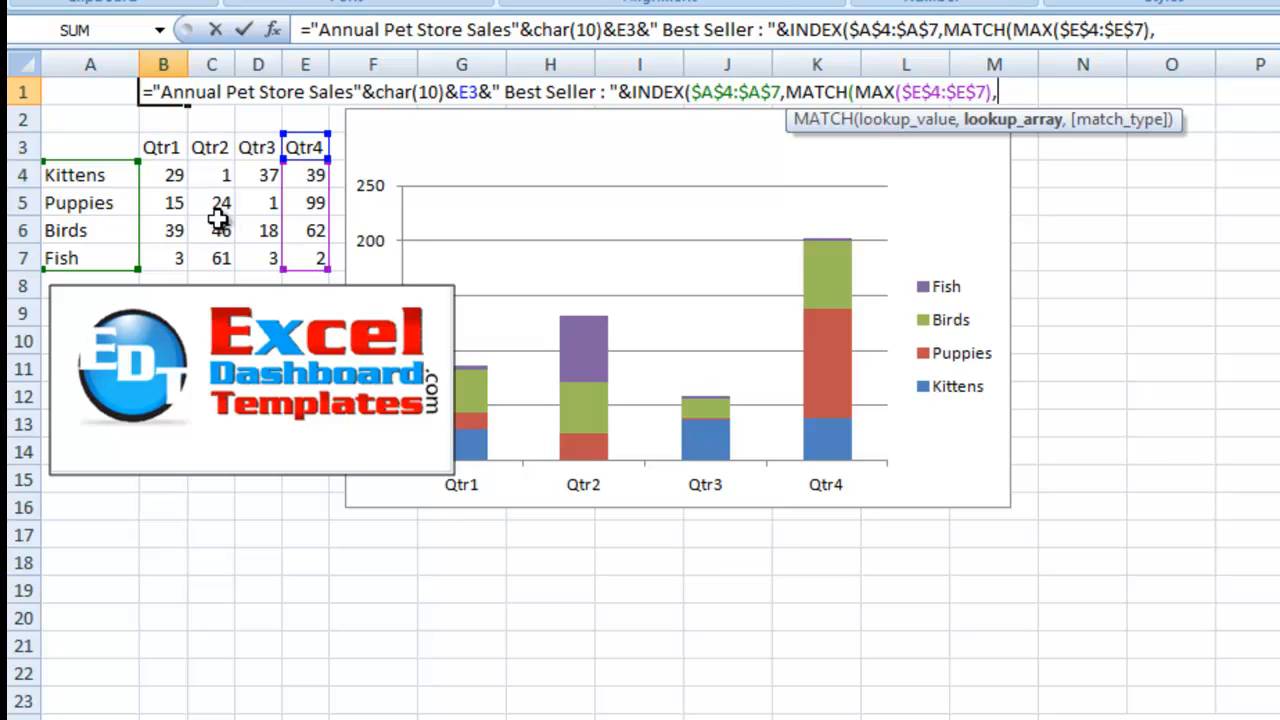
# Step: Complete the B1 formula with lookup array $E$4:$E$7, match type 0 and INDEX column number 1, and enter it
pyautogui.moveTo(309, 177); pyautogui.dragTo(313, 256)
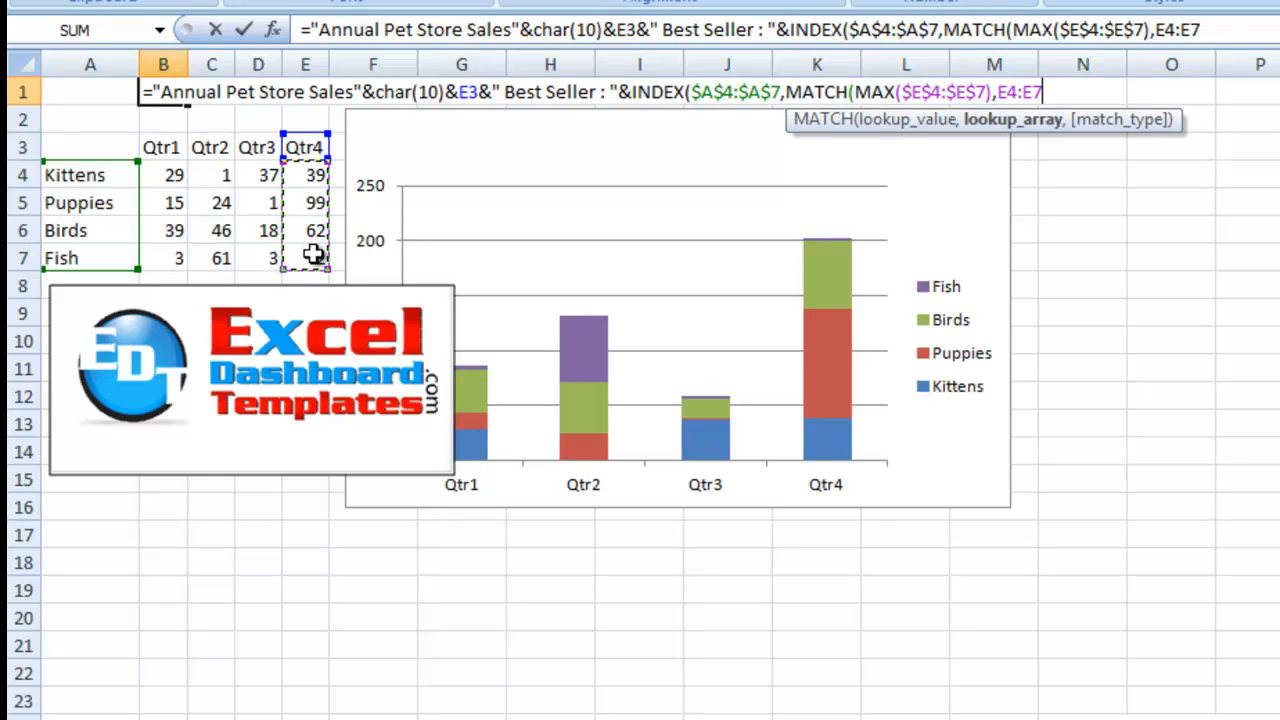
pyautogui.press('F4')
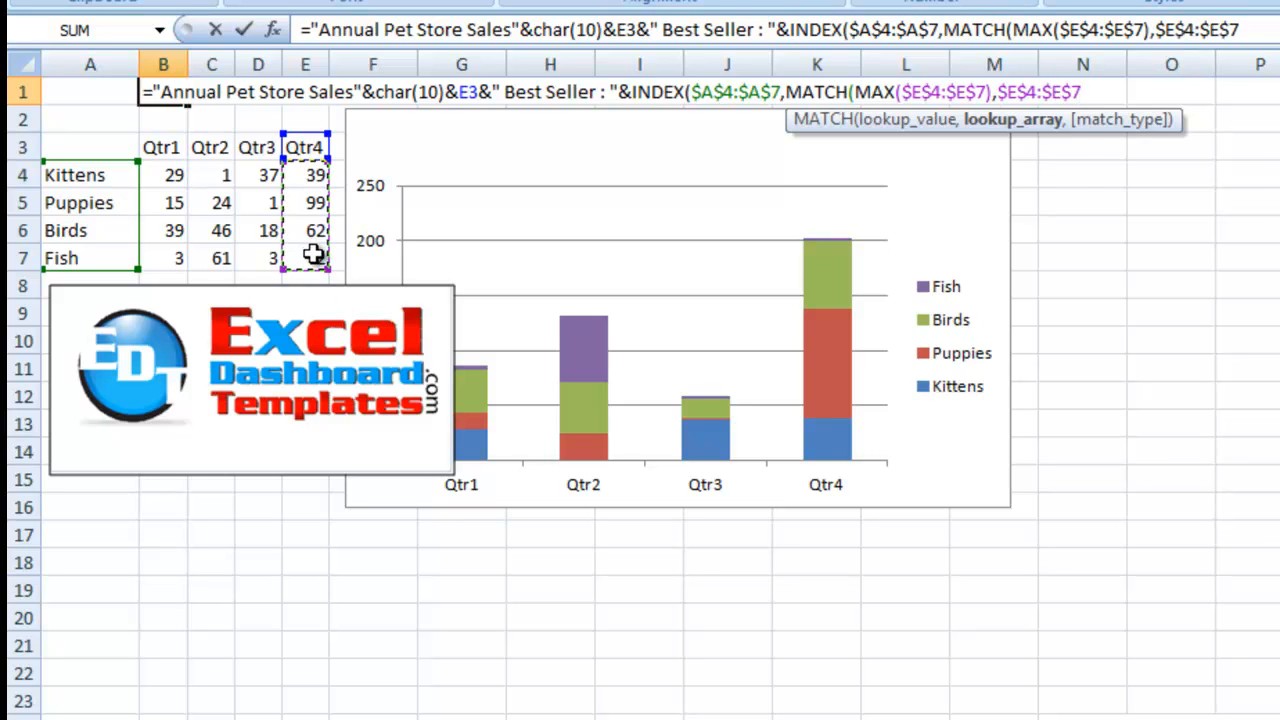
pyautogui.write(',0)')
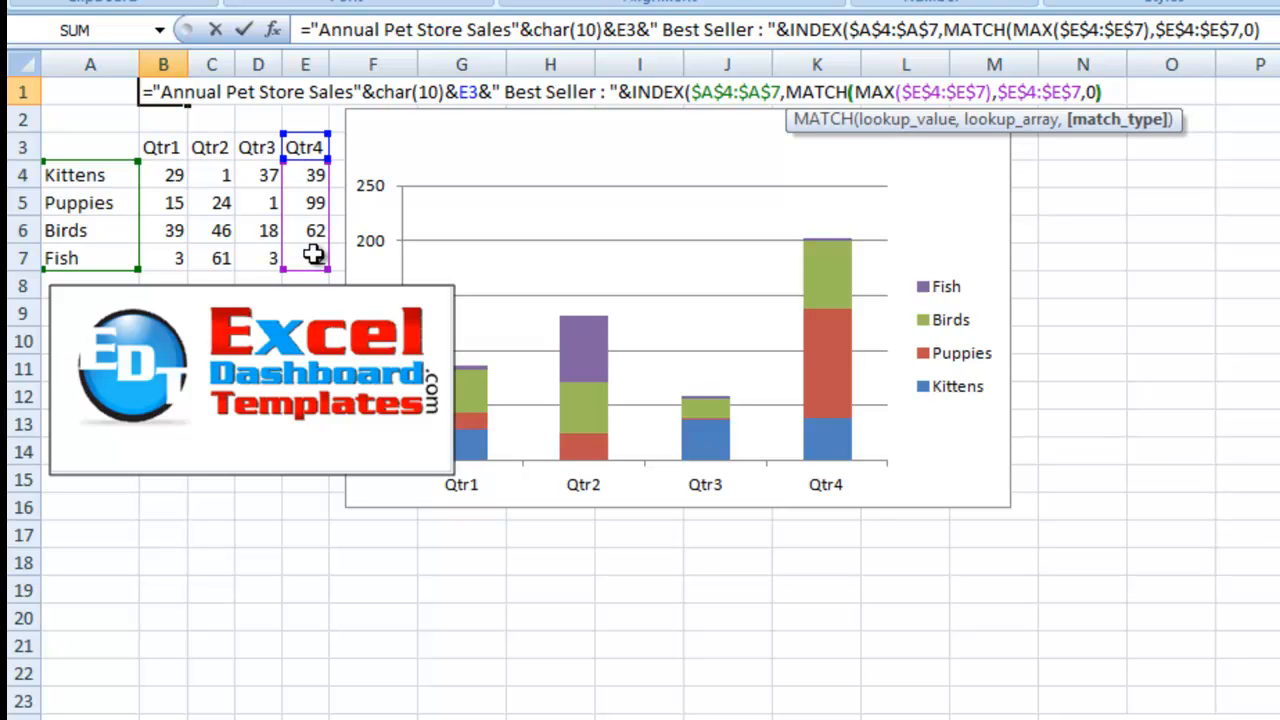
pyautogui.write(',1')
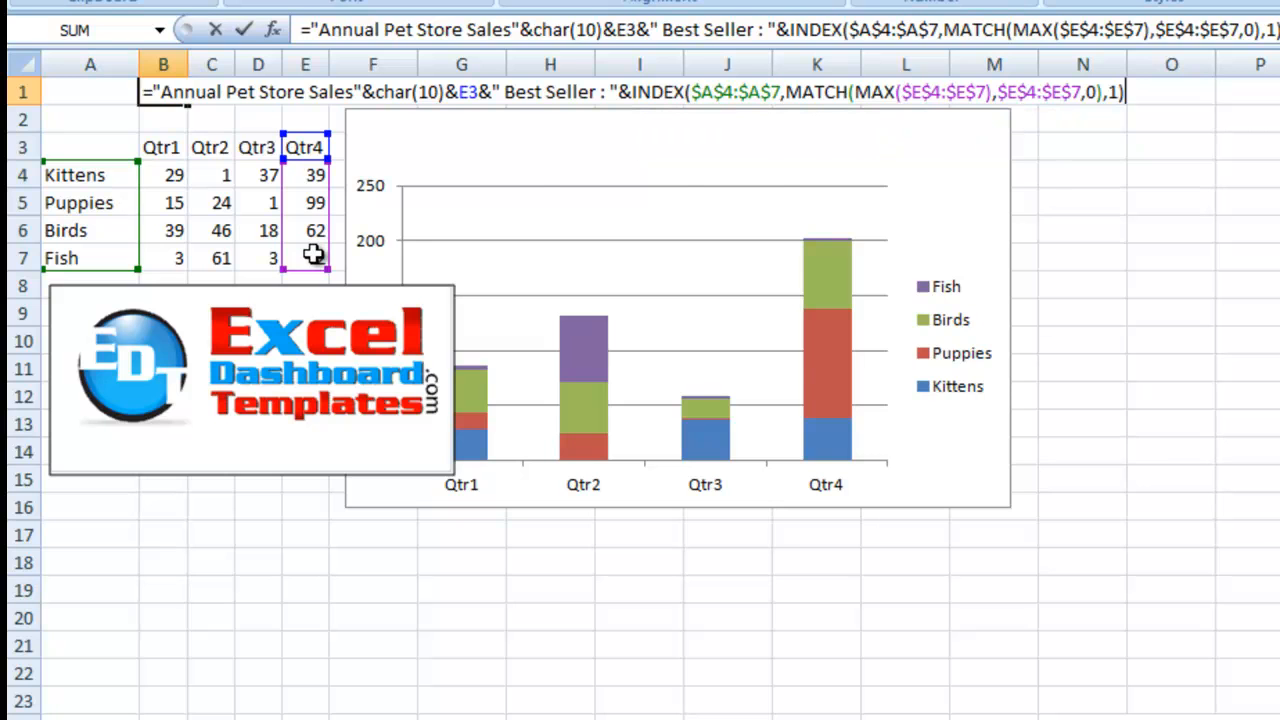
pyautogui.press('Return')
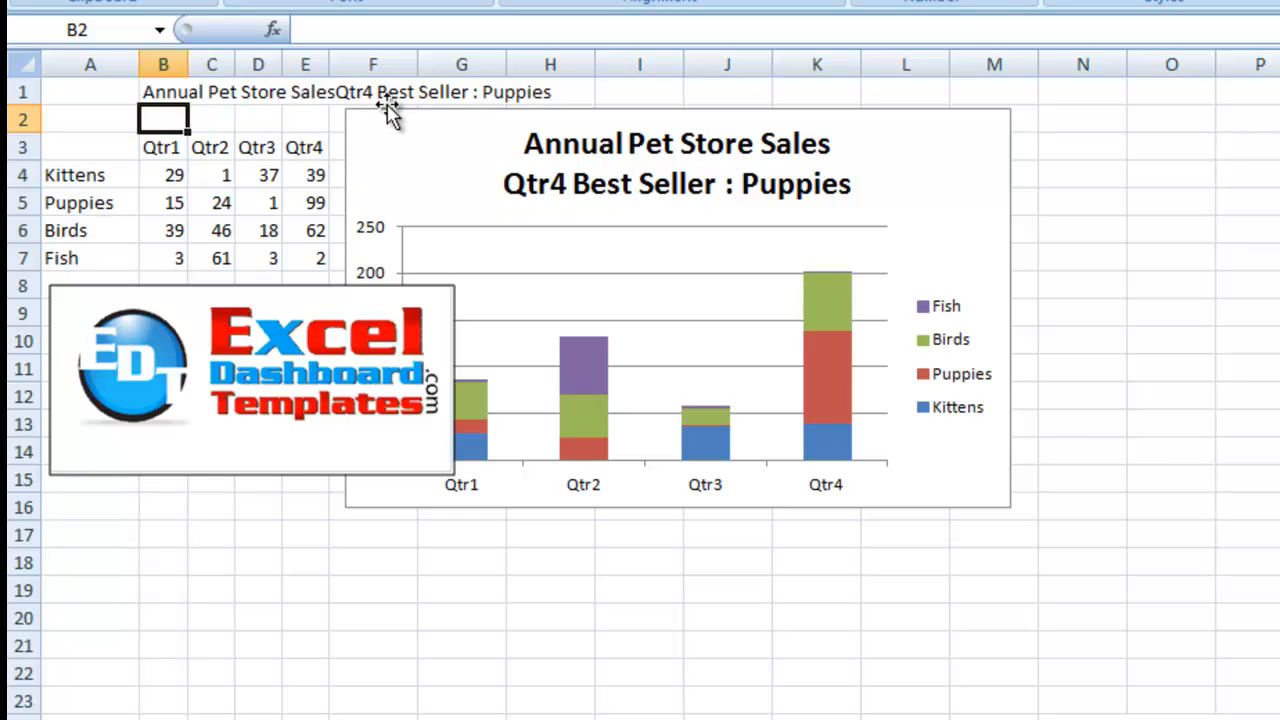
# Step: Format only the "Qtr4 Best Seller : Puppies" line of the chart title at font size 14 without bold
pyautogui.click(628, 176)
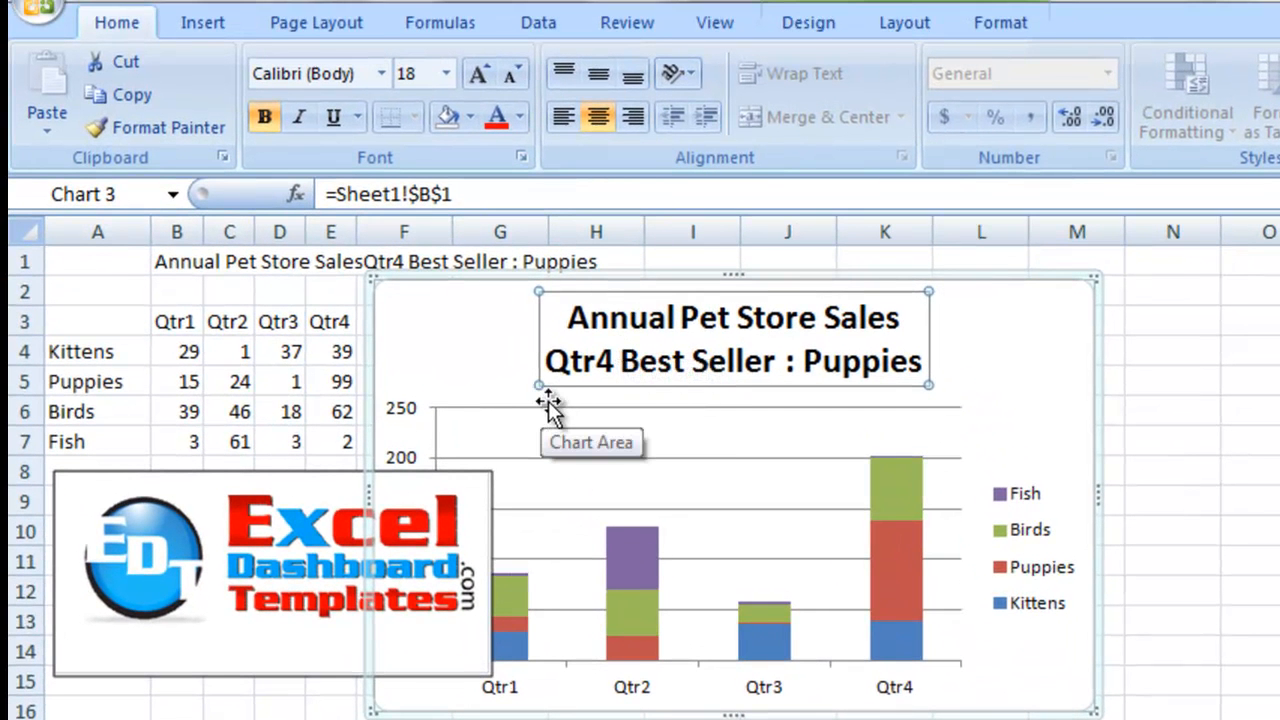
pyautogui.click(232, 264)
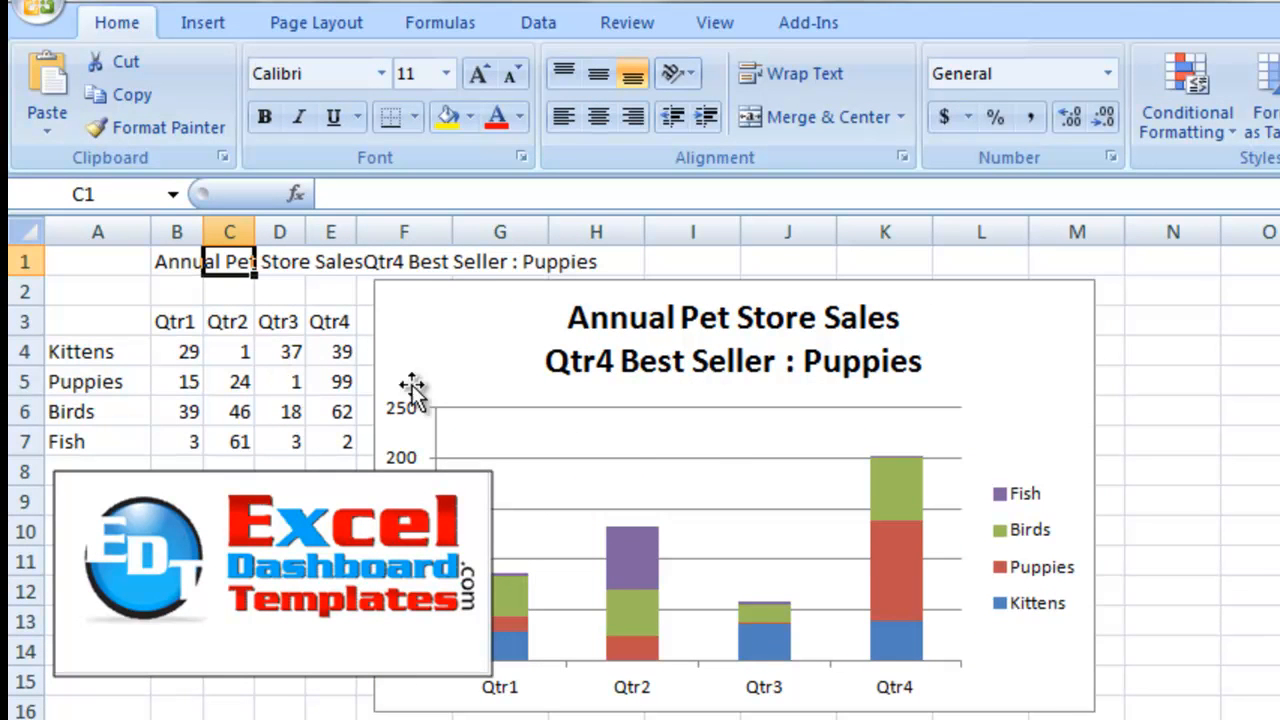
pyautogui.click(675, 322)
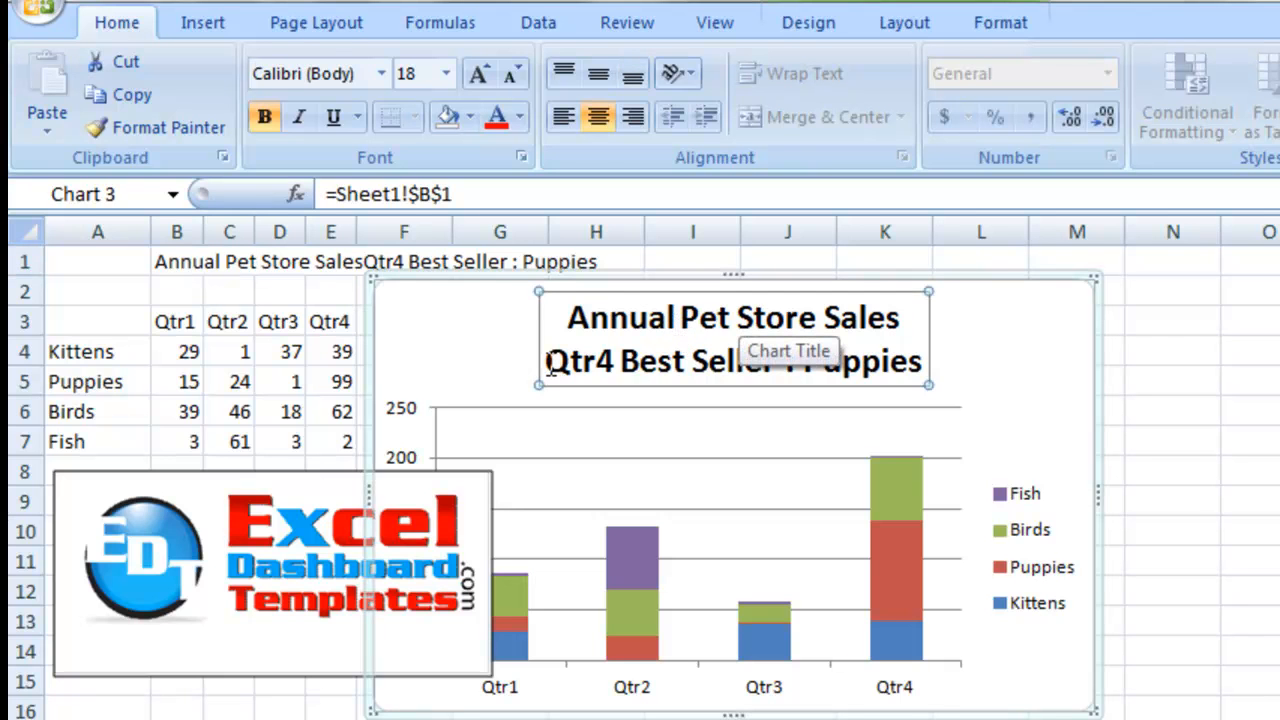
pyautogui.moveTo(549, 365); pyautogui.dragTo(903, 357)
pyautogui.hotkey('ctrl', 'c')
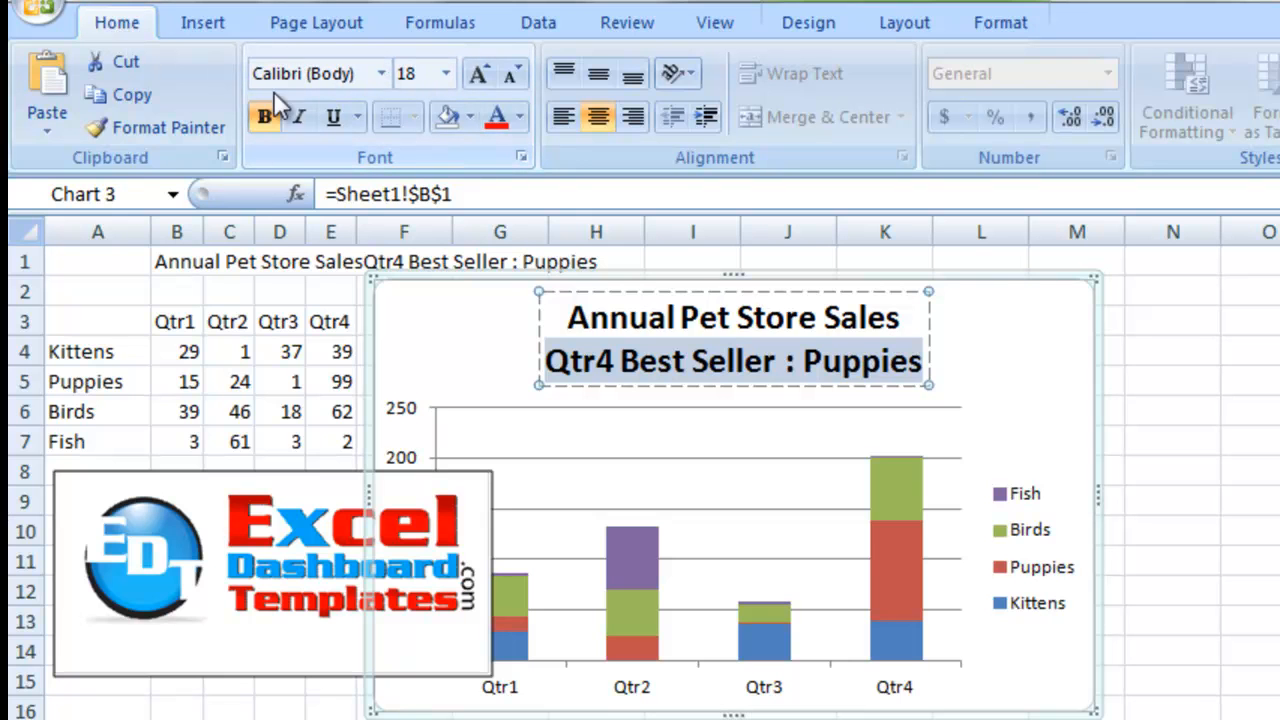
pyautogui.click(449, 74)
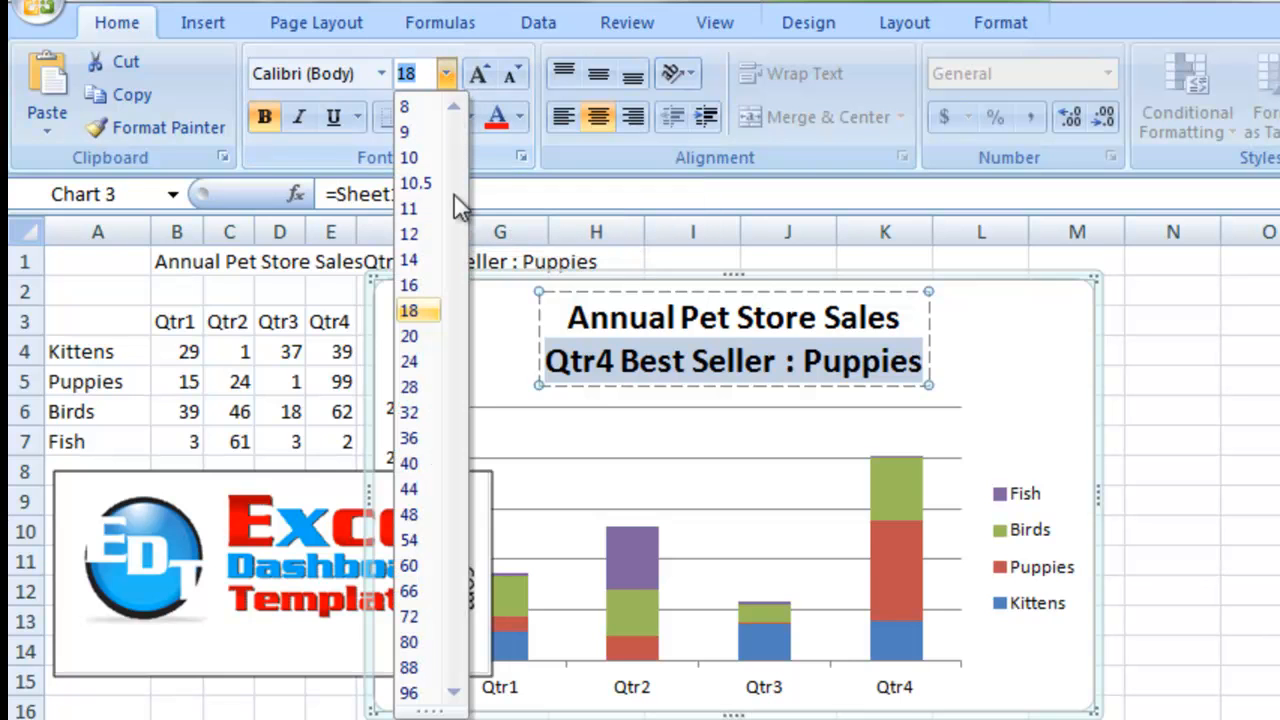
pyautogui.click(412, 259)
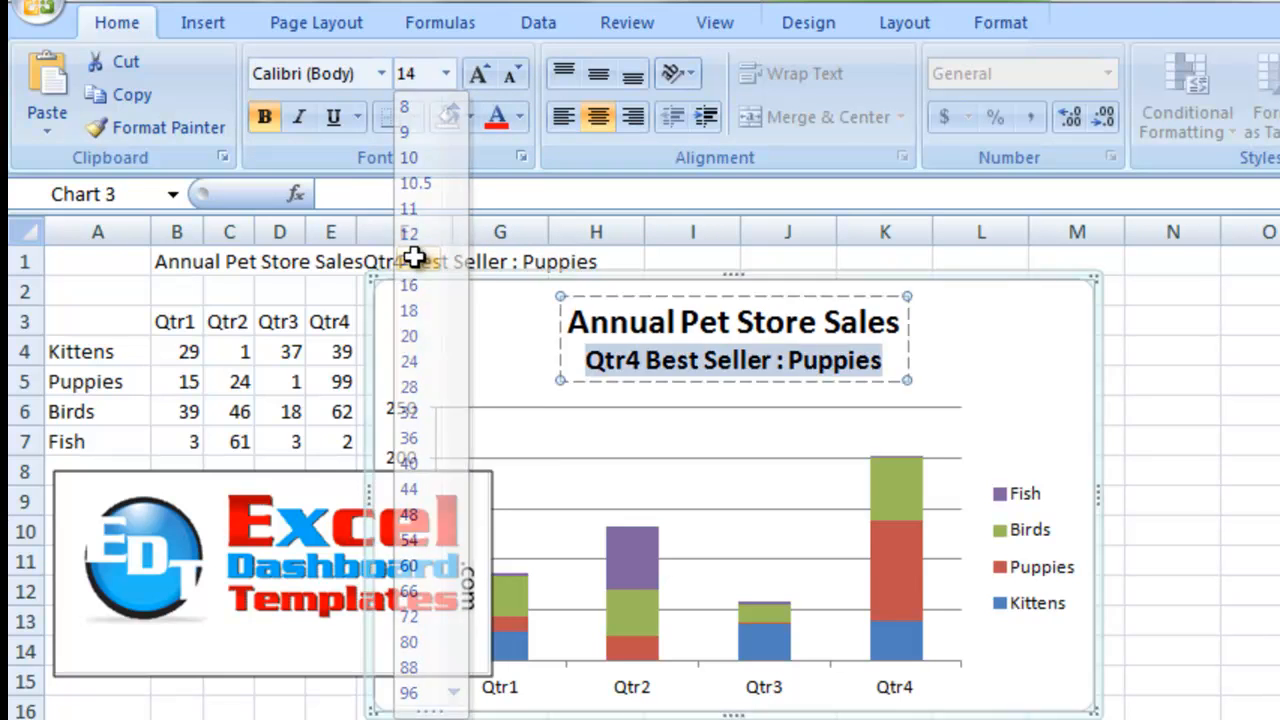
pyautogui.click(266, 119)
pyautogui.click(540, 362)
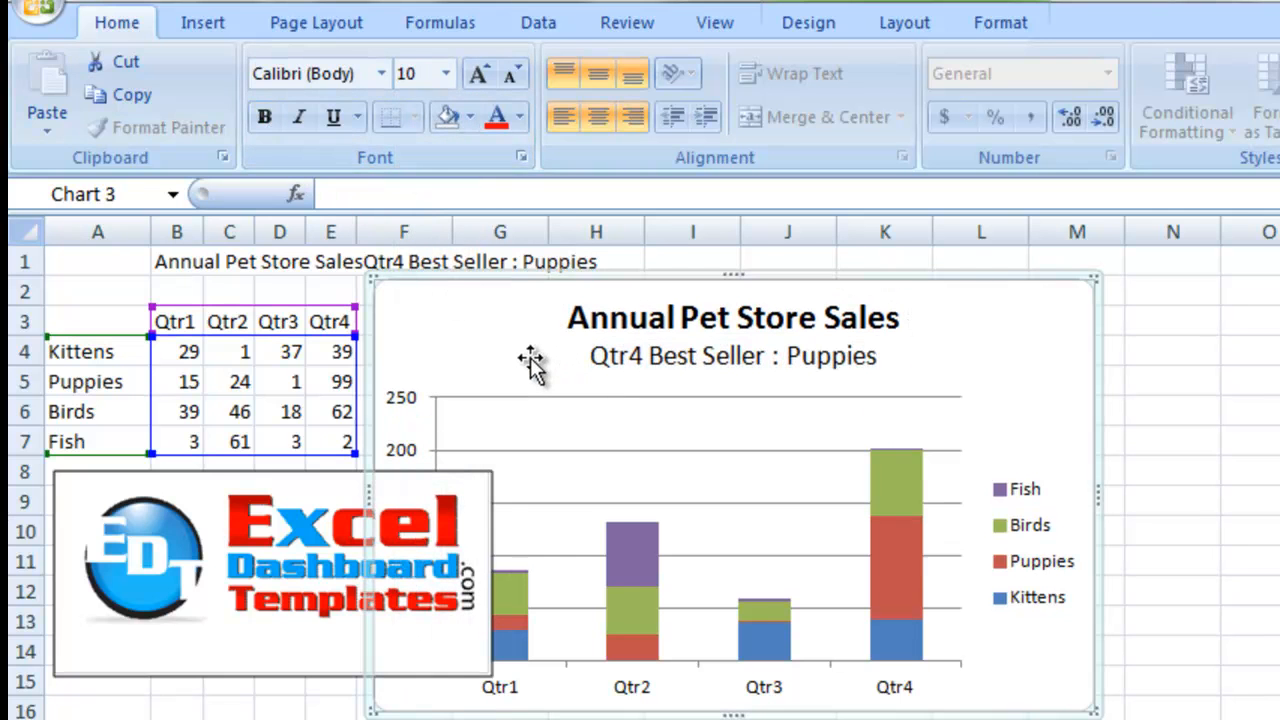
pyautogui.click(620, 360)
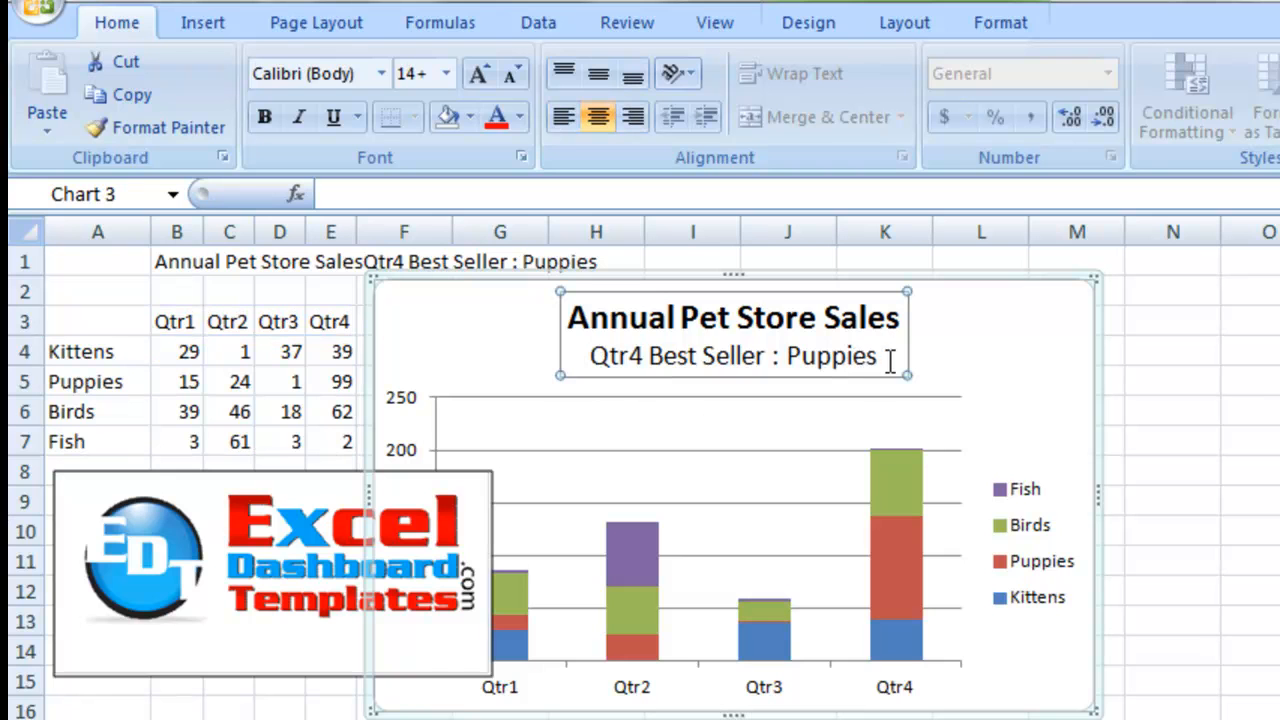
pyautogui.moveTo(890, 360); pyautogui.dragTo(588, 356)
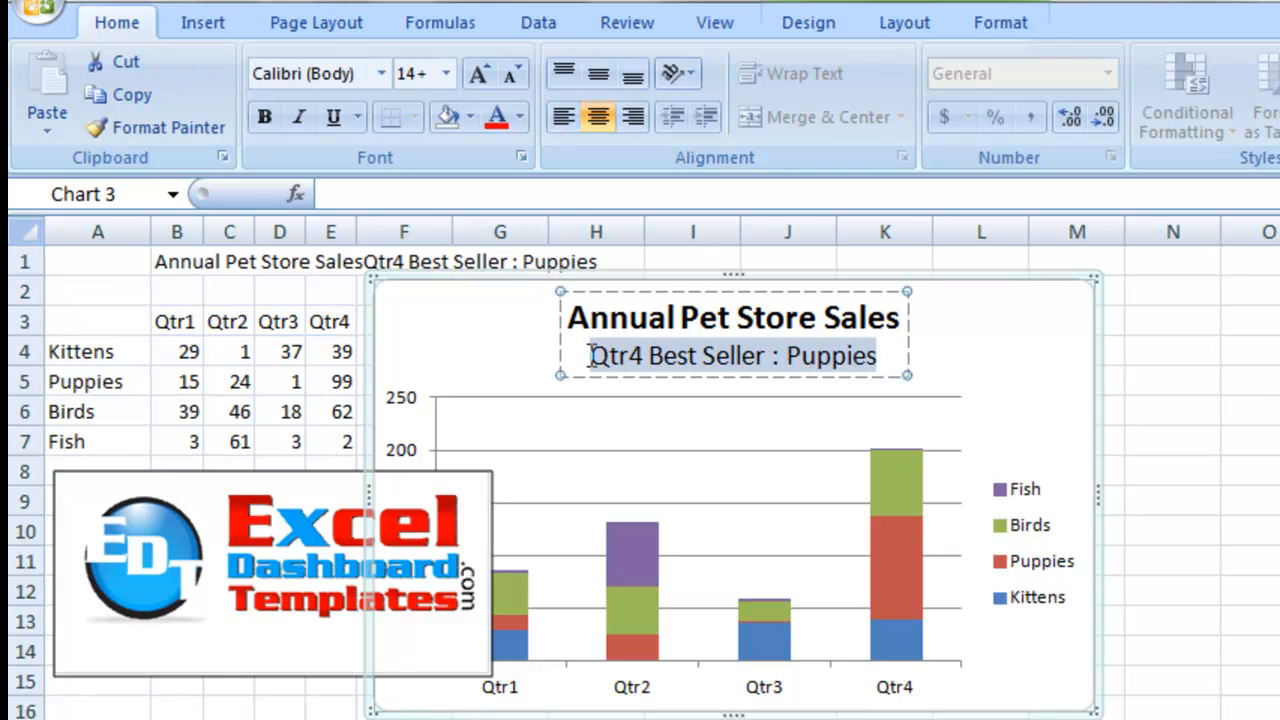
pyautogui.click(510, 354)
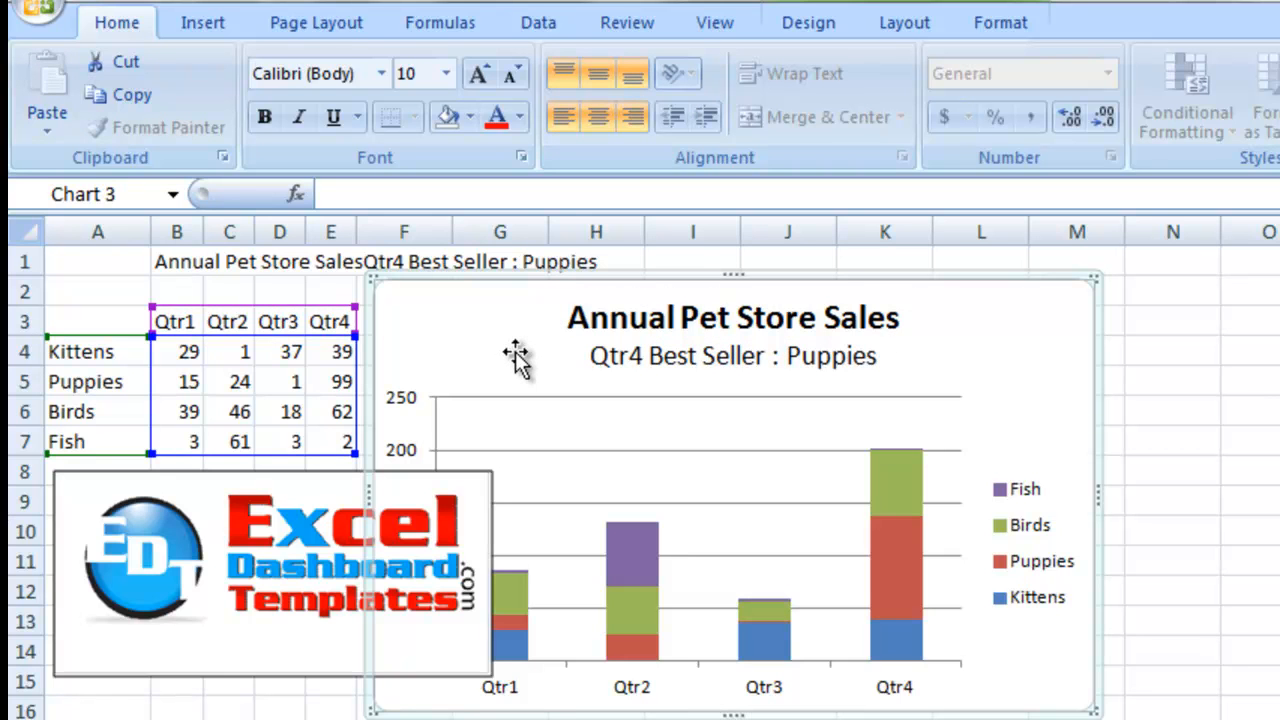
# Step: Review the fill, border, shadow, 3-D format and alignment settings available for the chart title
pyautogui.click(598, 356)
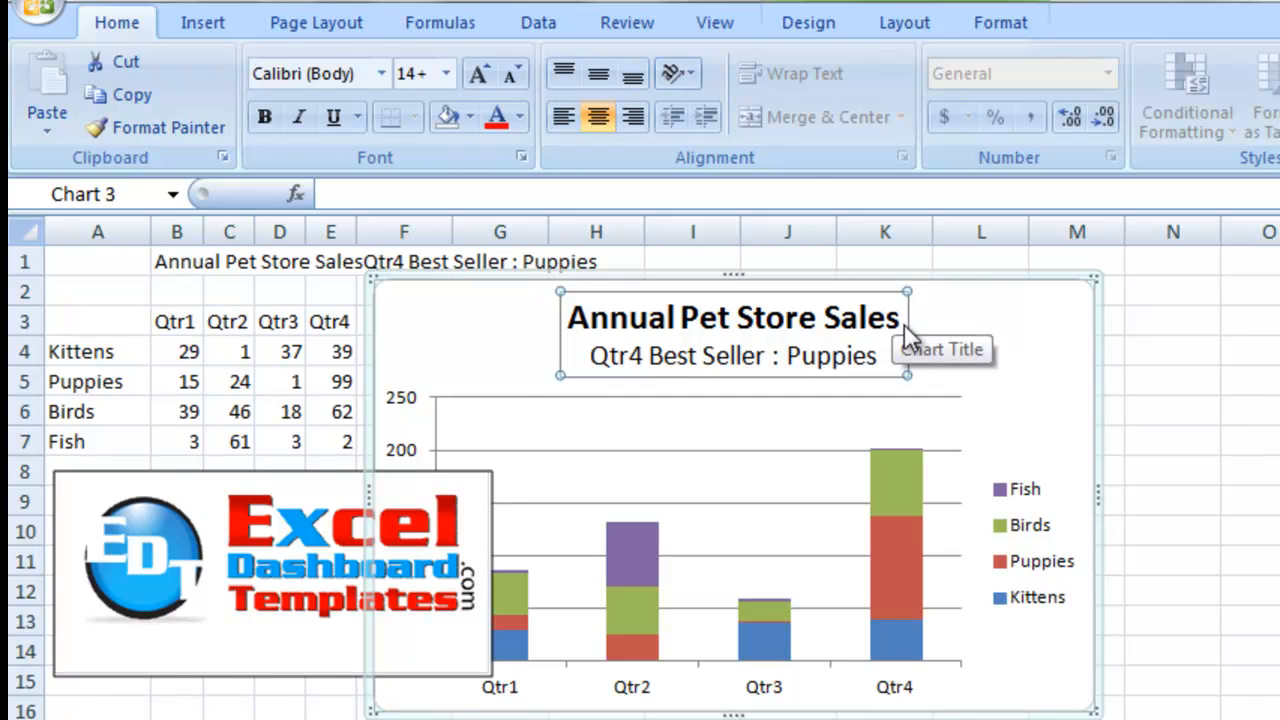
pyautogui.click(979, 28)
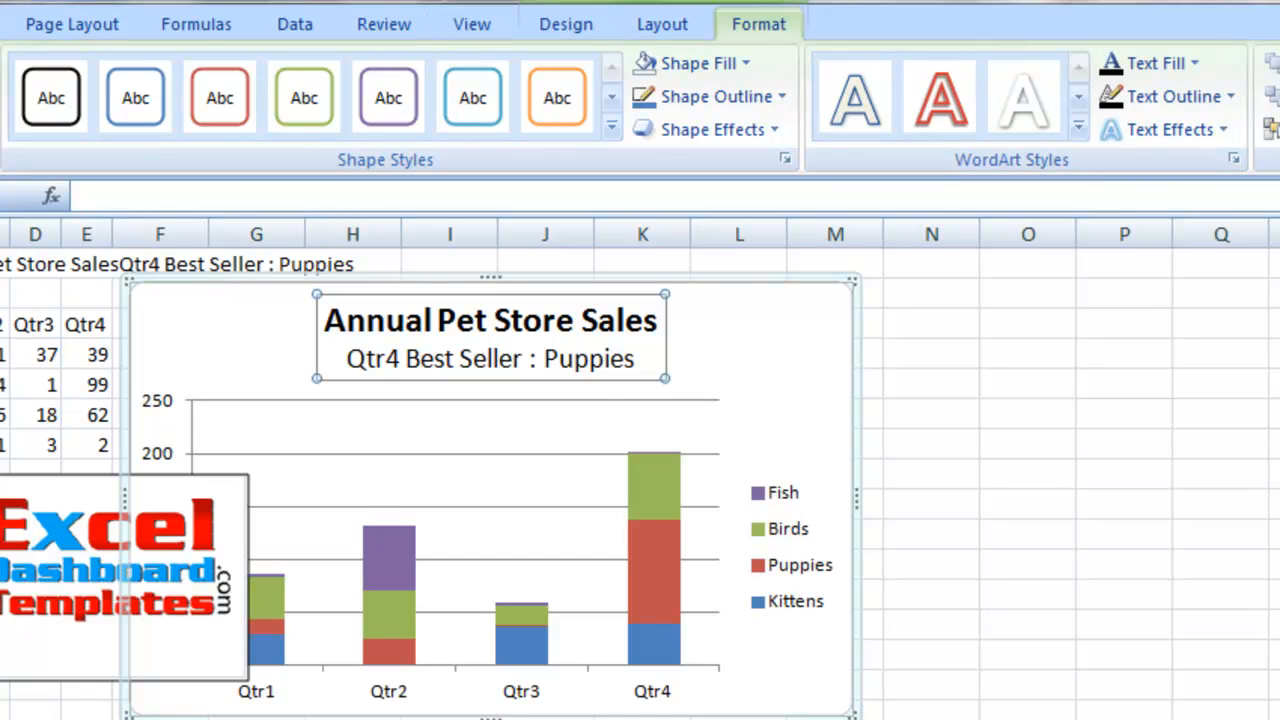
pyautogui.rightClick(395, 340)
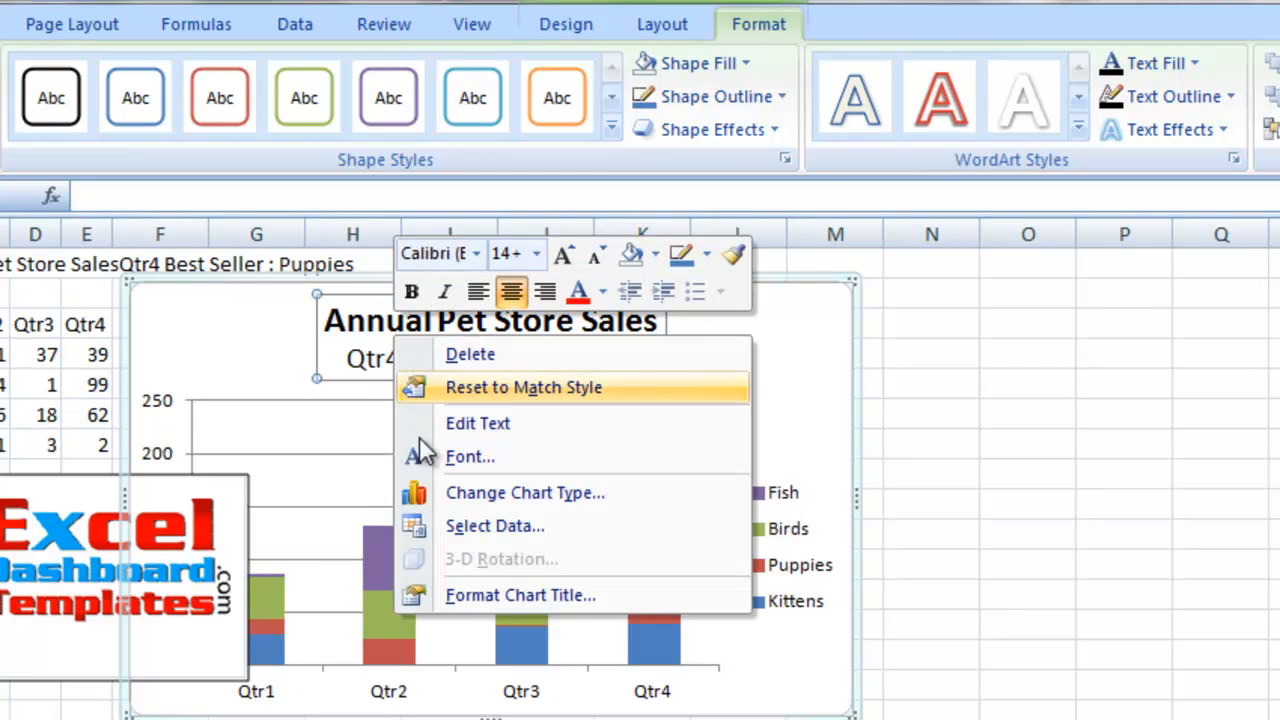
pyautogui.click(571, 593)
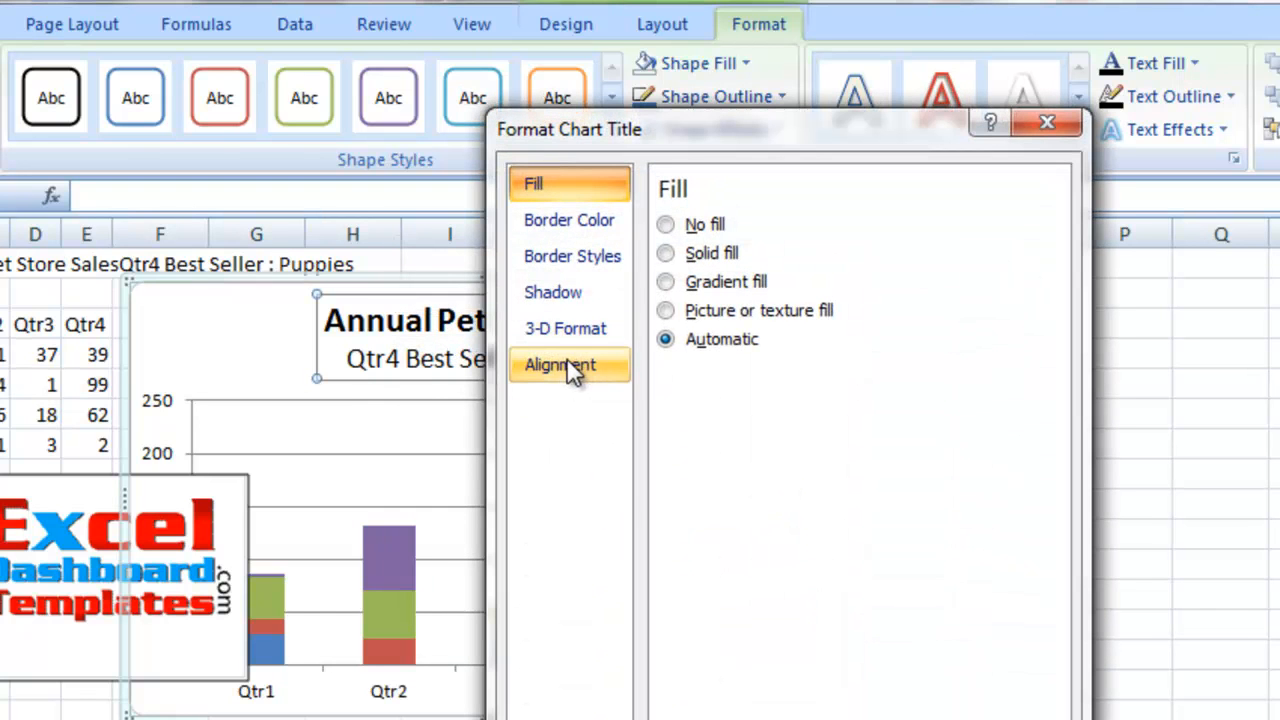
pyautogui.click(612, 218)
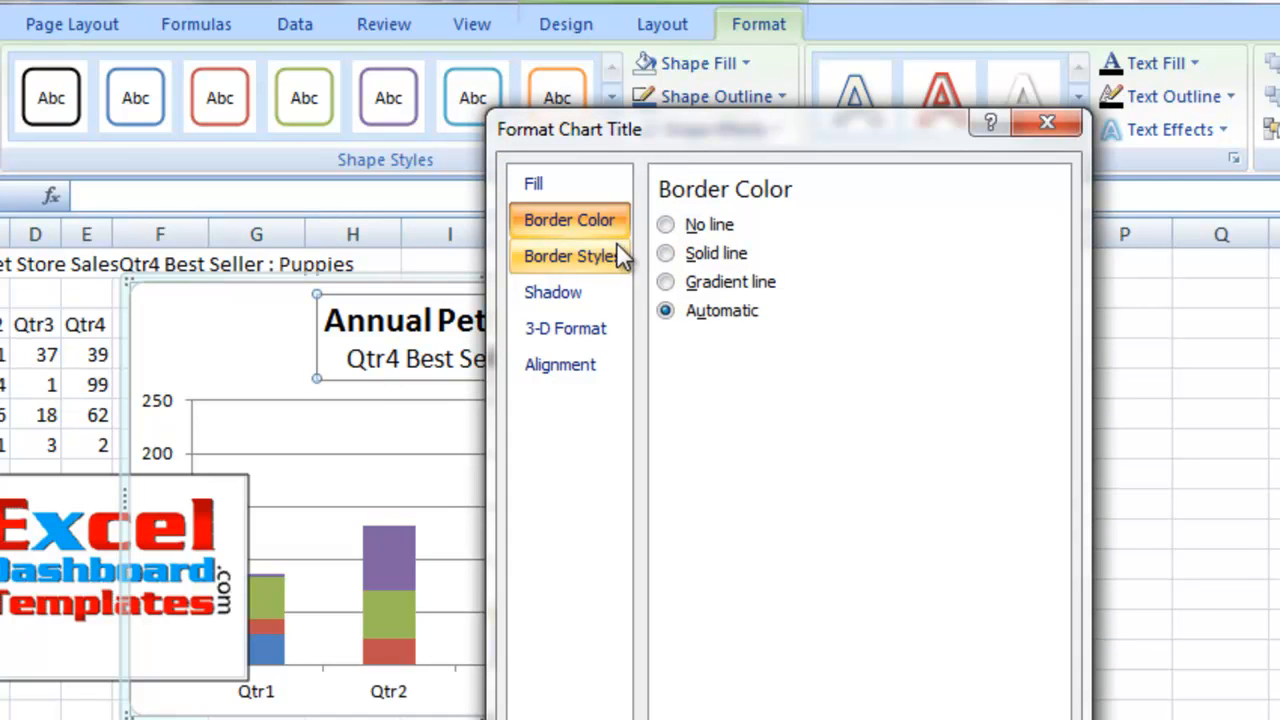
pyautogui.click(616, 245)
pyautogui.click(592, 289)
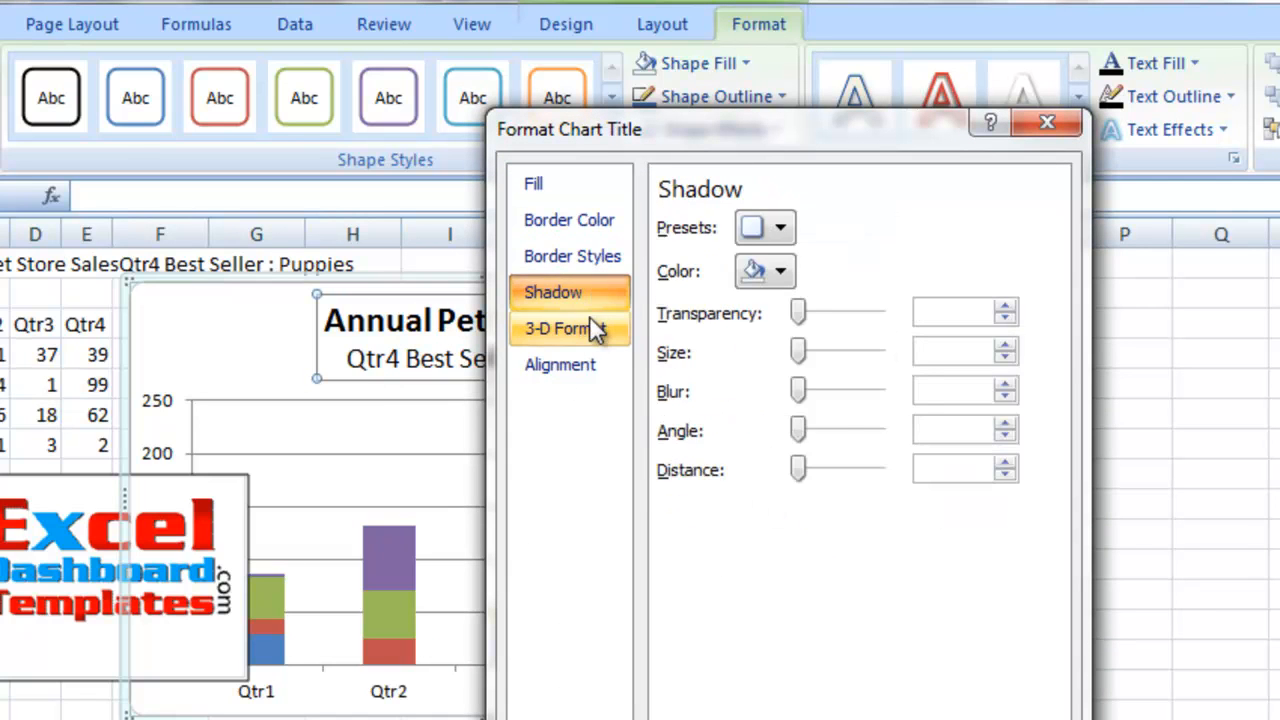
pyautogui.click(593, 328)
pyautogui.click(591, 360)
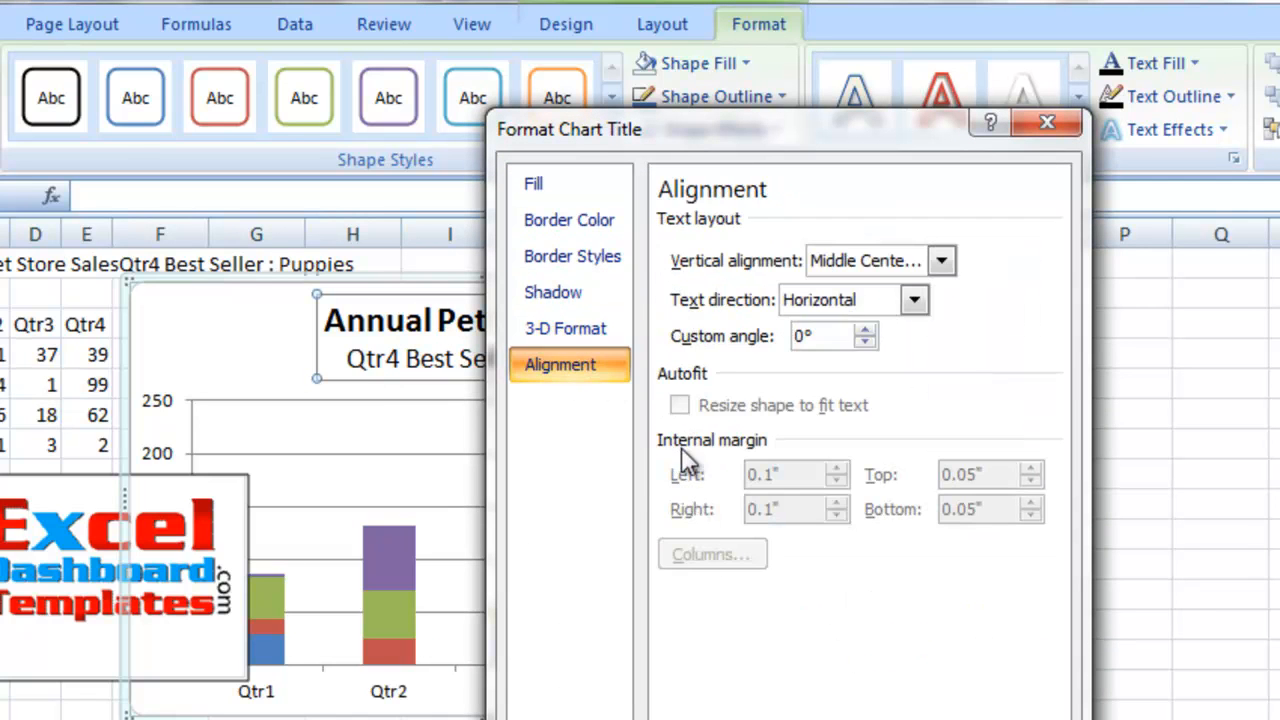
pyautogui.click(574, 181)
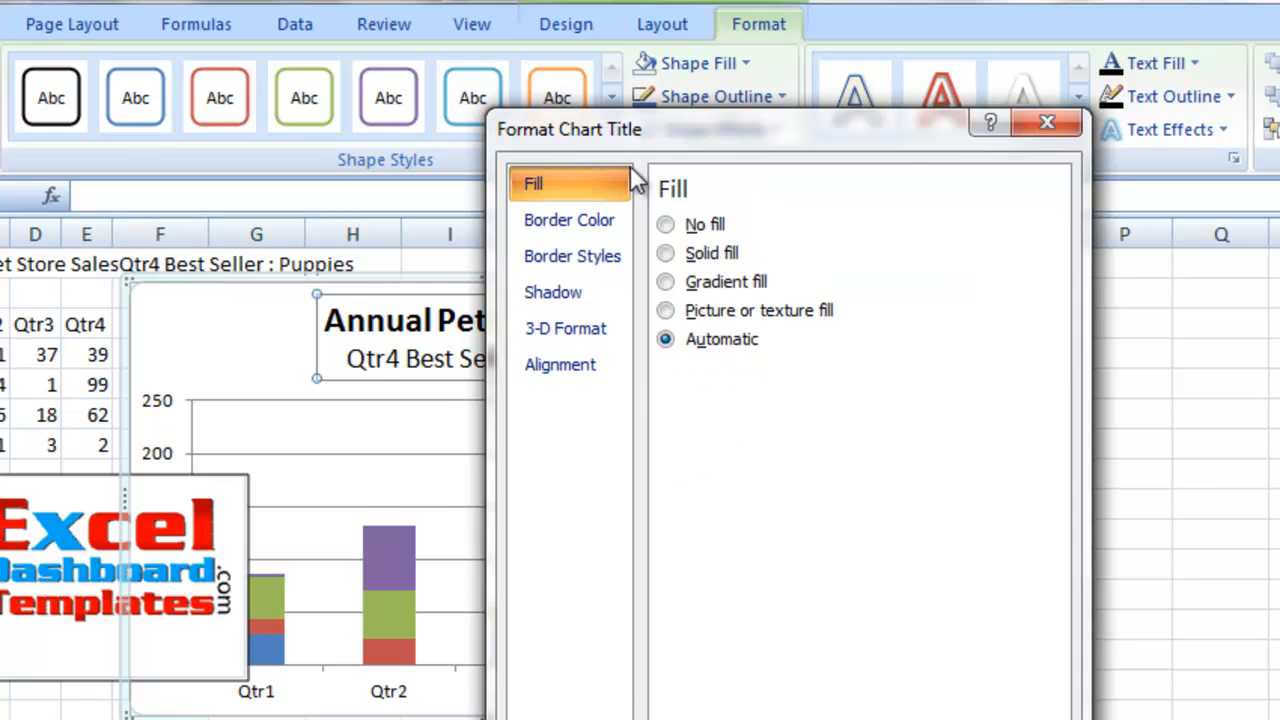
pyautogui.click(1024, 122)
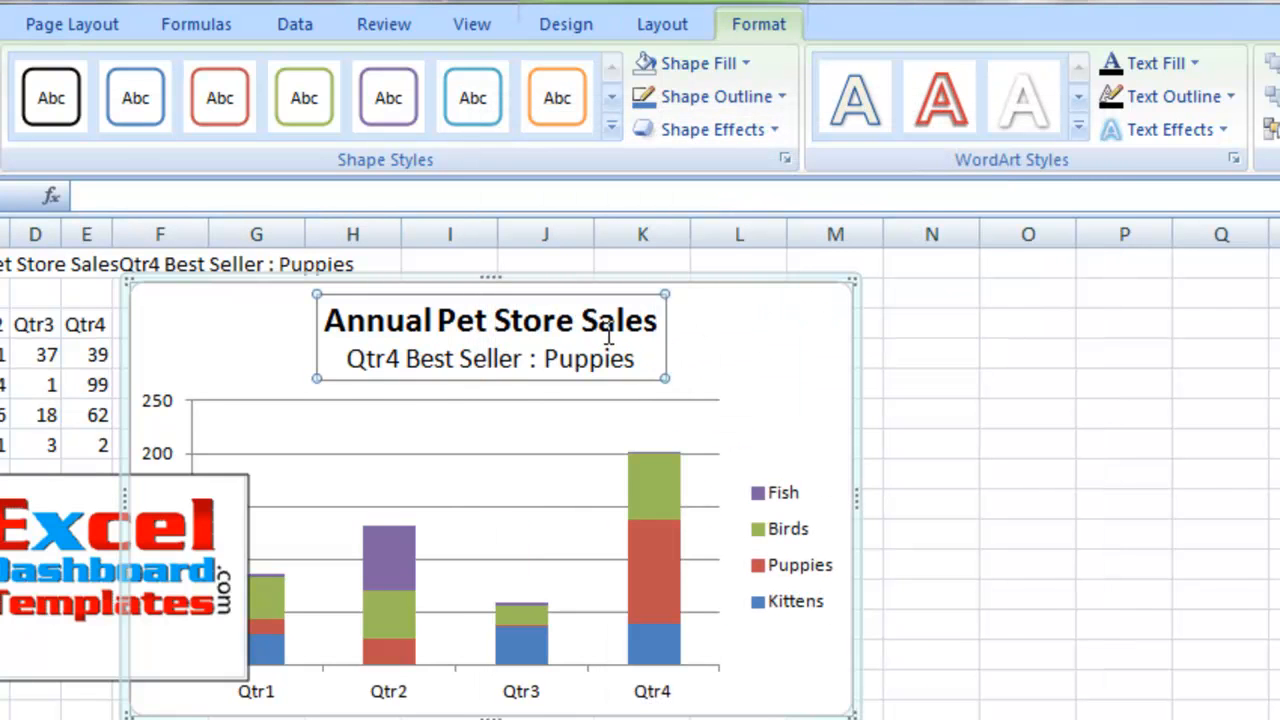
# Step: Format only the "Qtr4 Best Seller : Puppies" line of the chart title at font size 12 in red
pyautogui.moveTo(608, 356); pyautogui.dragTo(340, 360)
pyautogui.click(454, 363)
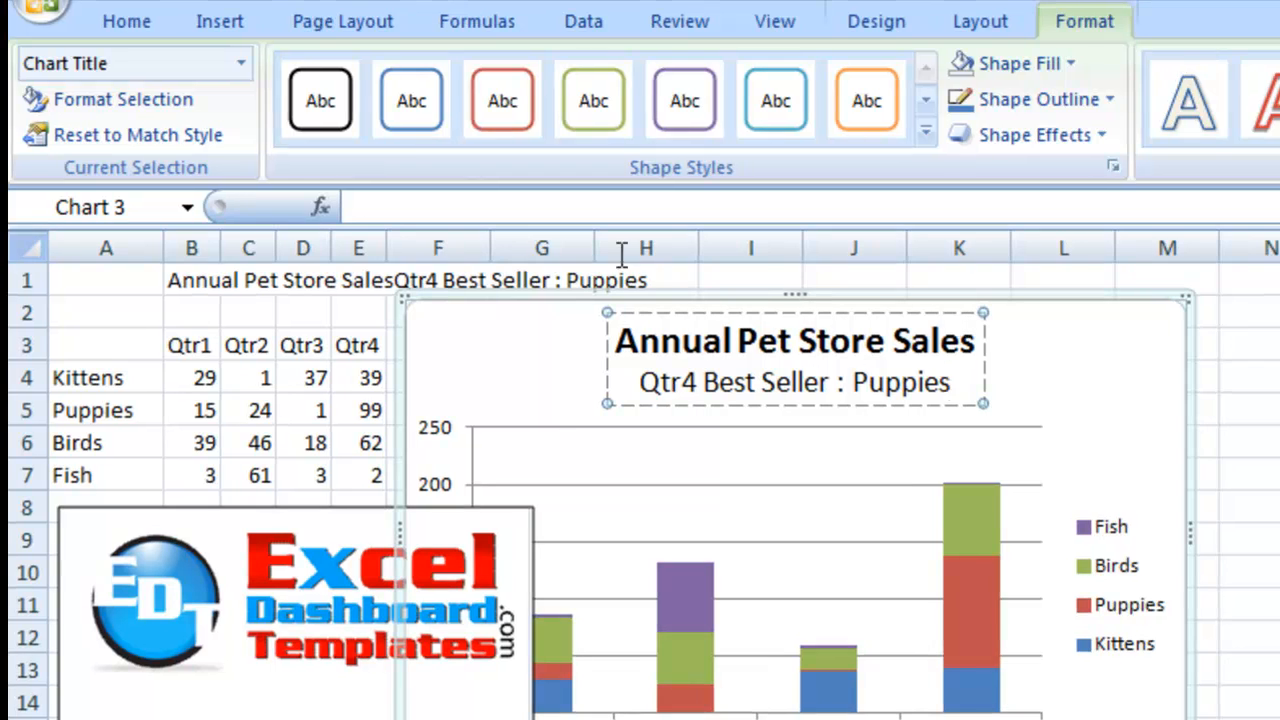
pyautogui.click(128, 22)
pyautogui.click(867, 383)
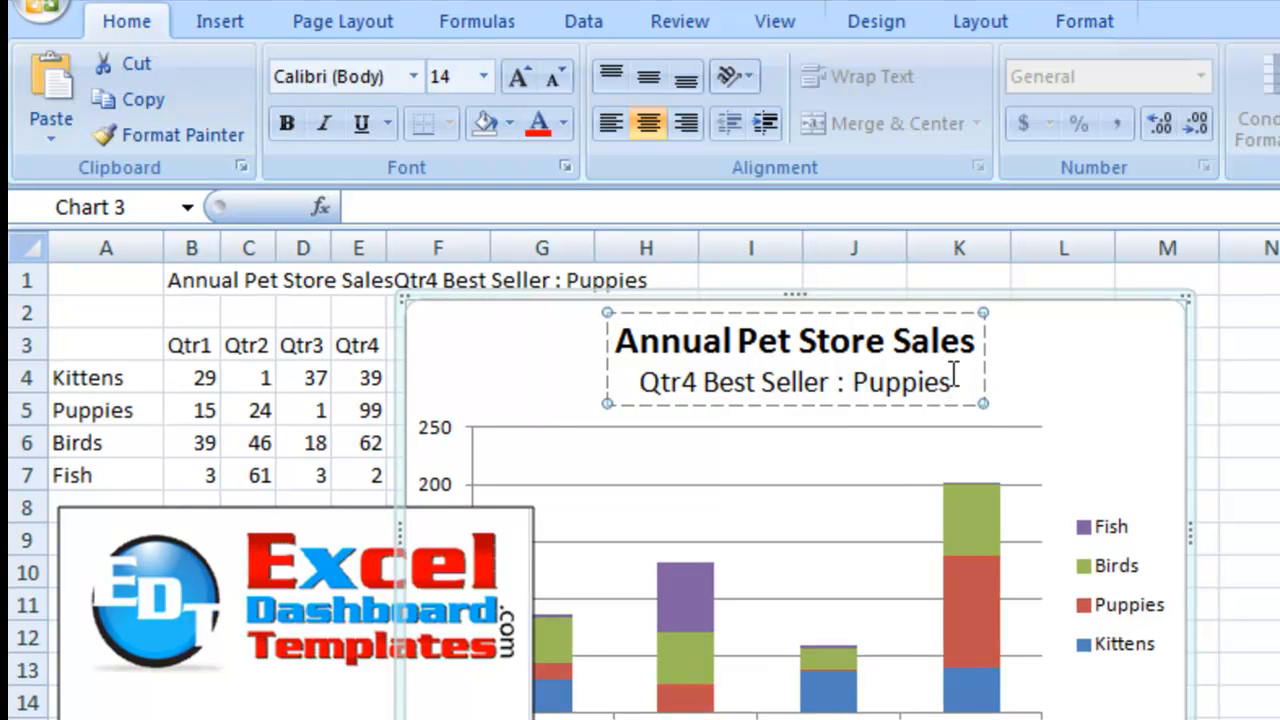
pyautogui.moveTo(953, 382); pyautogui.dragTo(640, 380)
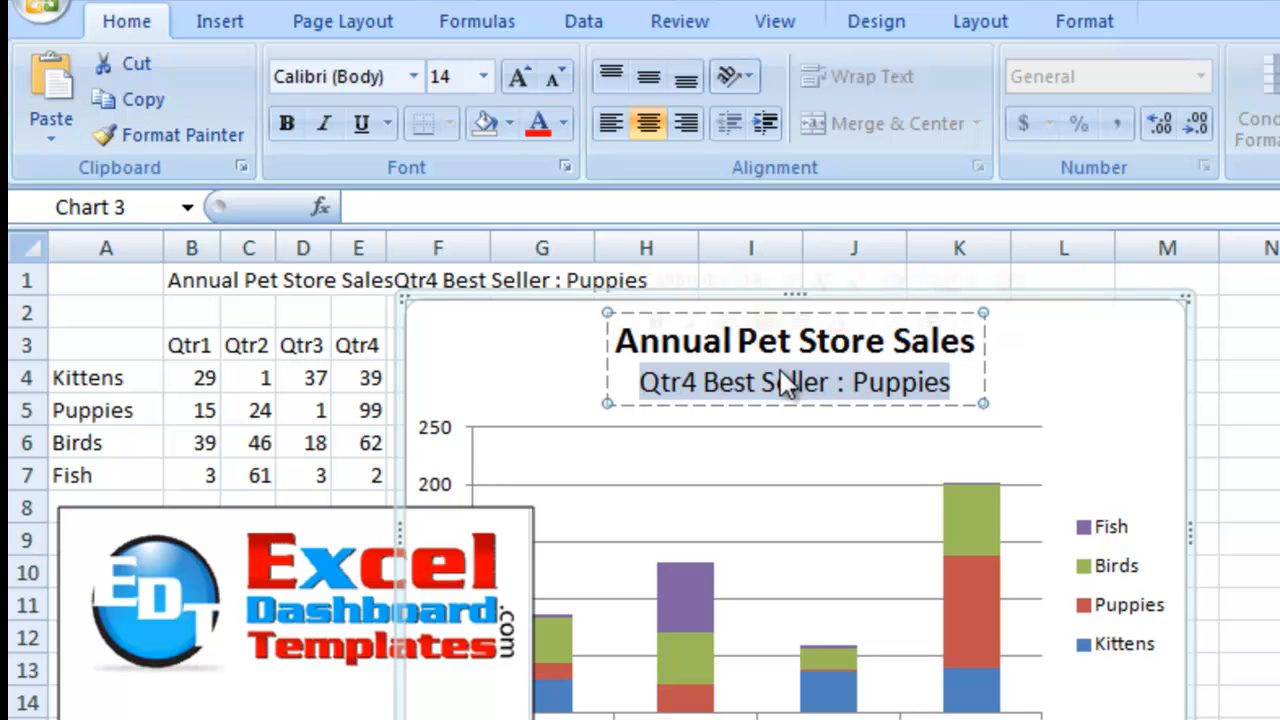
pyautogui.rightClick(735, 390)
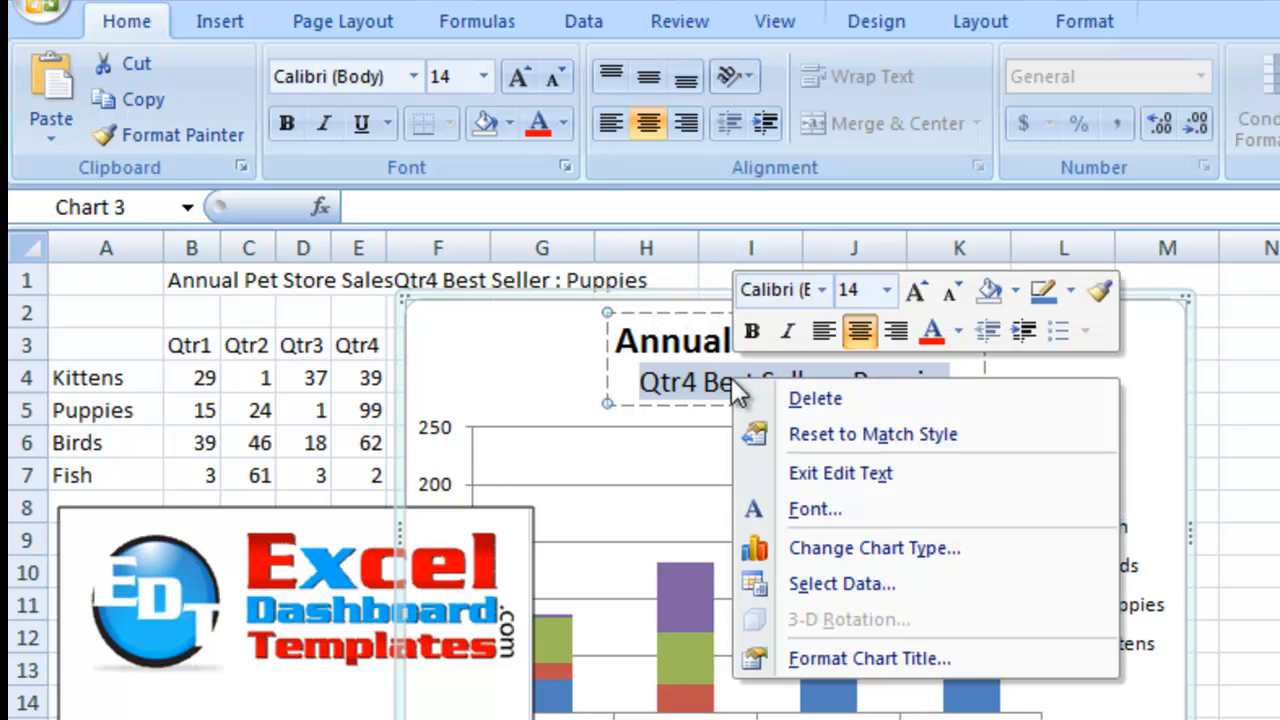
pyautogui.click(887, 292)
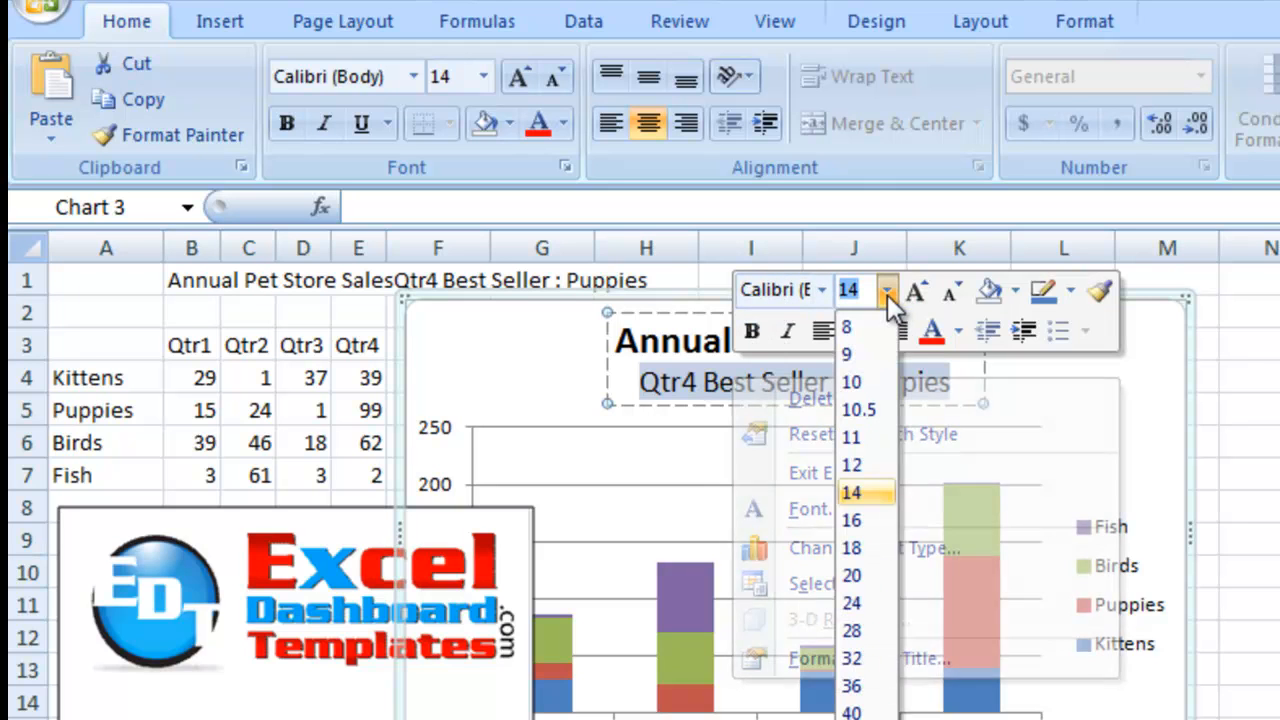
pyautogui.click(858, 465)
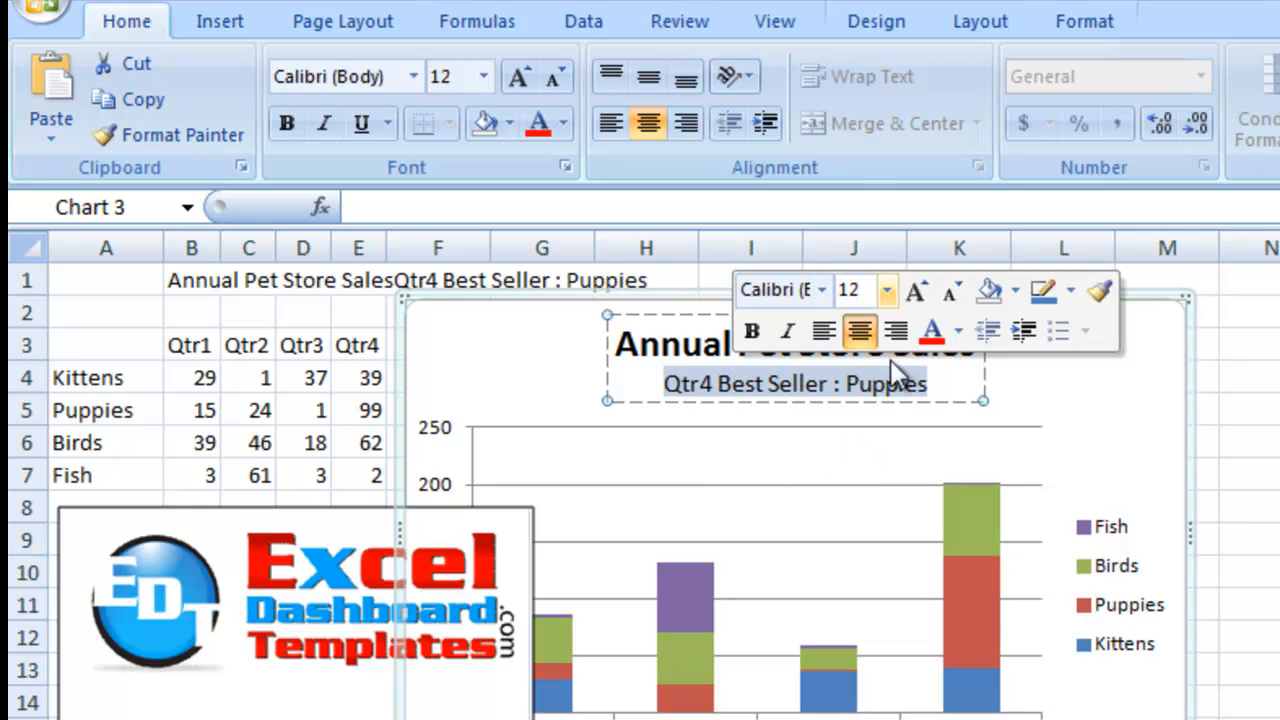
pyautogui.click(934, 332)
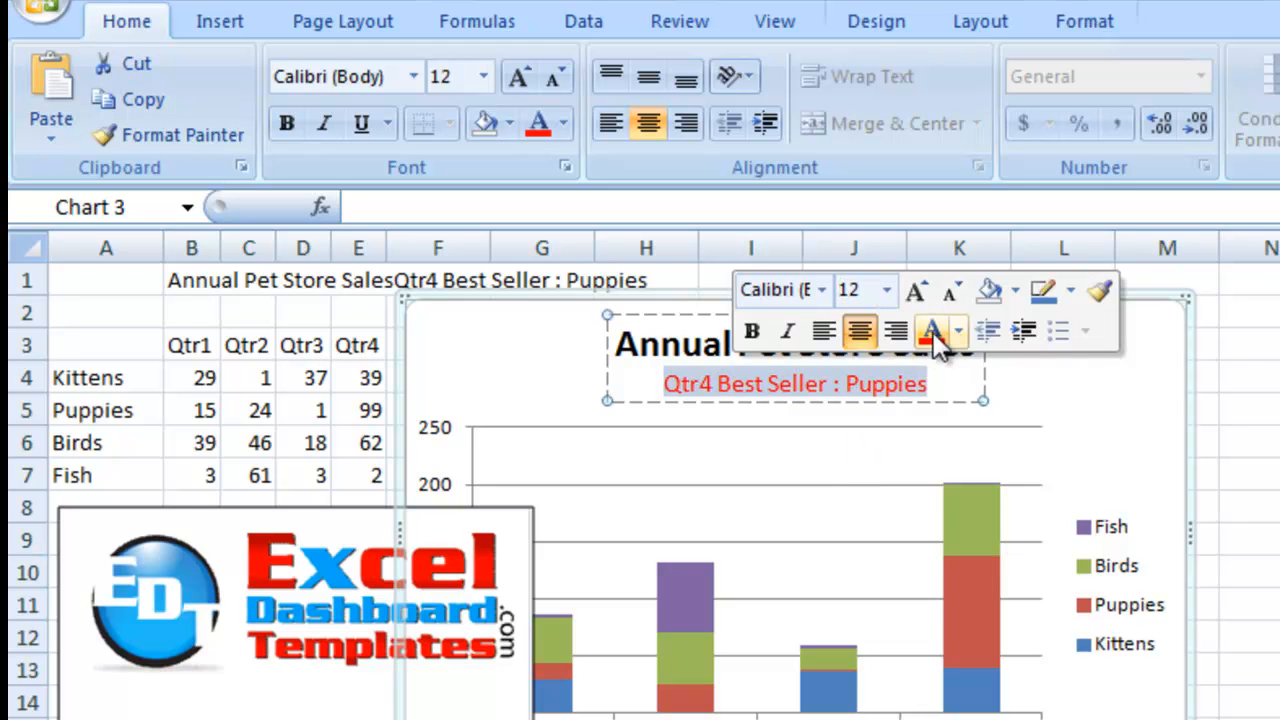
pyautogui.click(1015, 400)
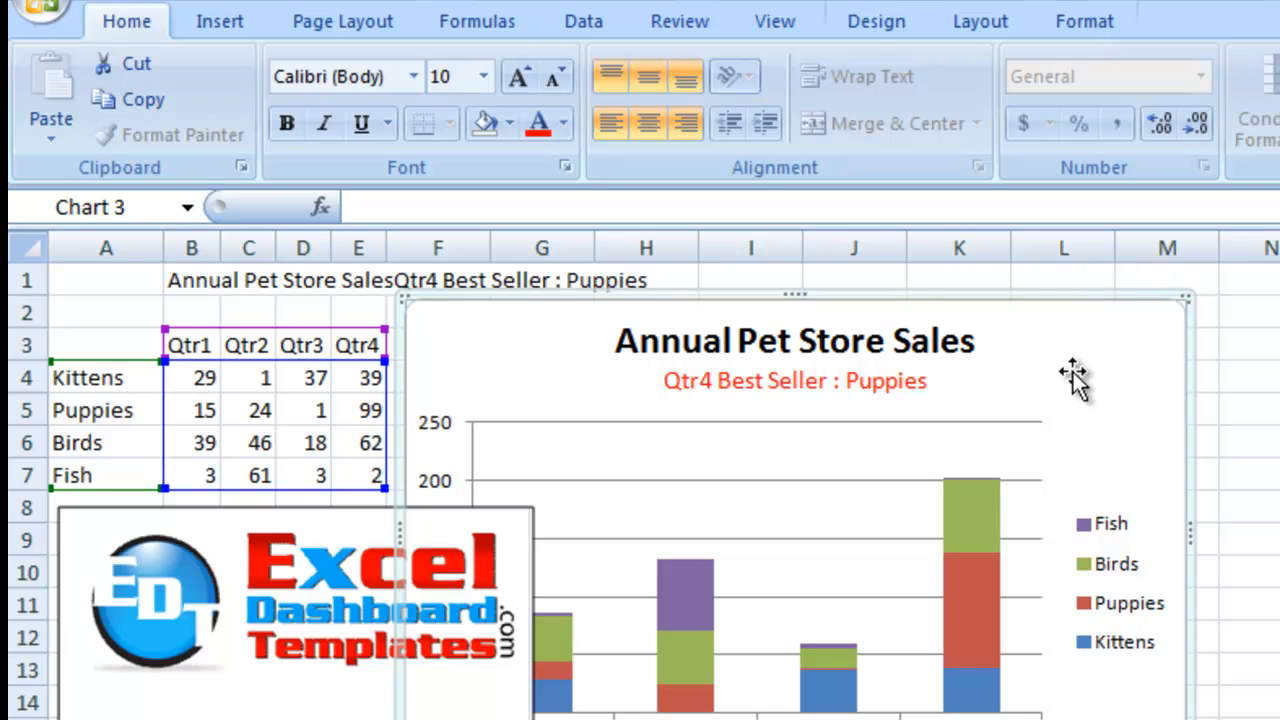
# Step: Replace the formula in cell B1 with the text "Pet Sales" to test the chart title's link
pyautogui.click(832, 345)
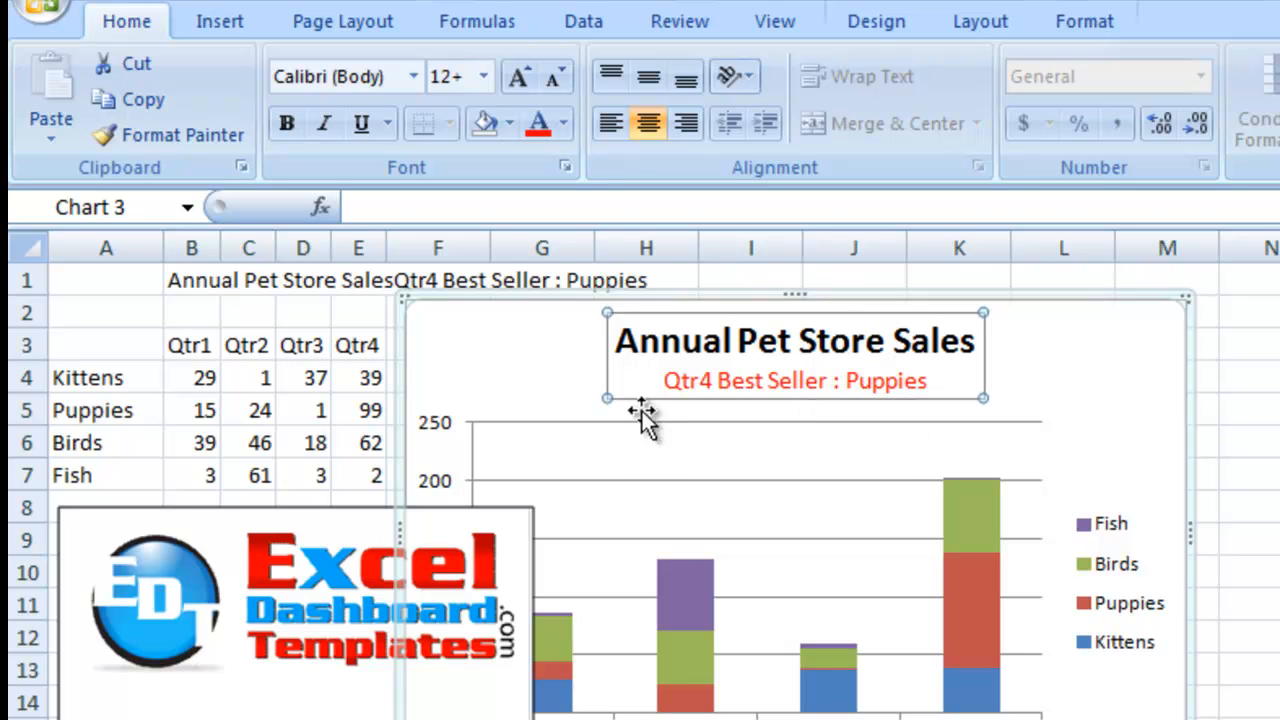
pyautogui.click(186, 288)
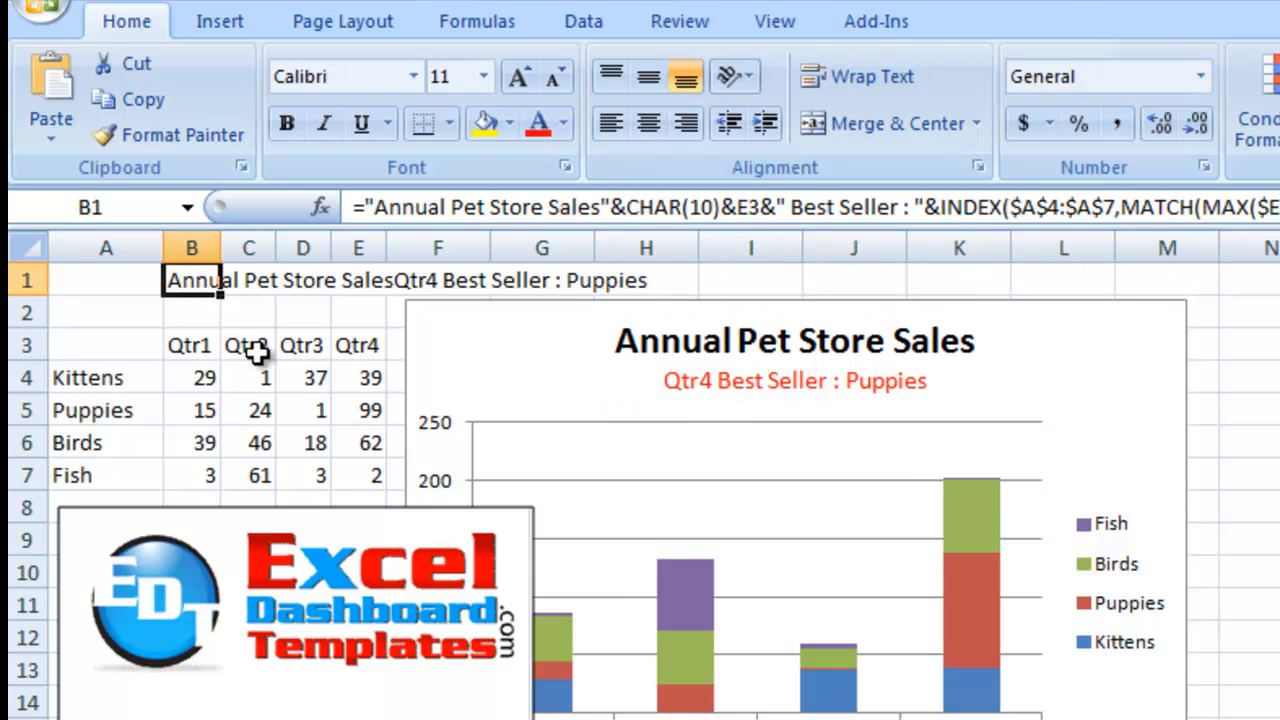
pyautogui.write('Pet Sales')
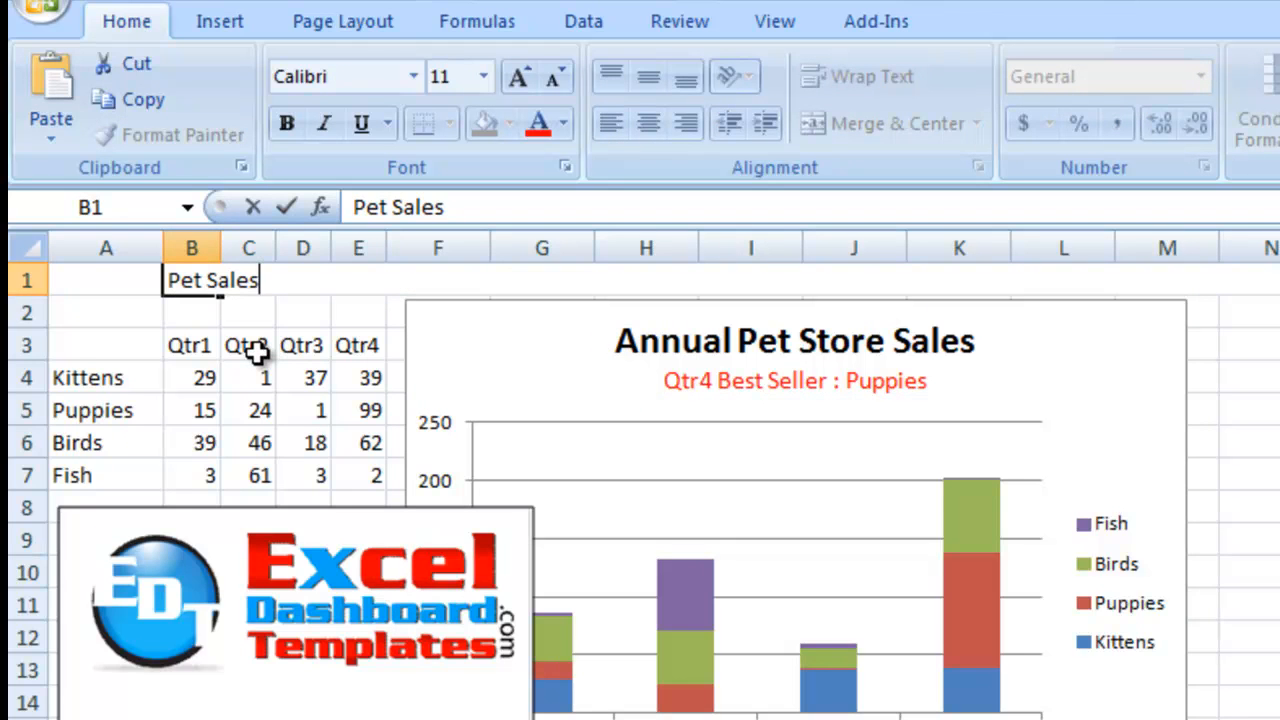
pyautogui.press('Return')
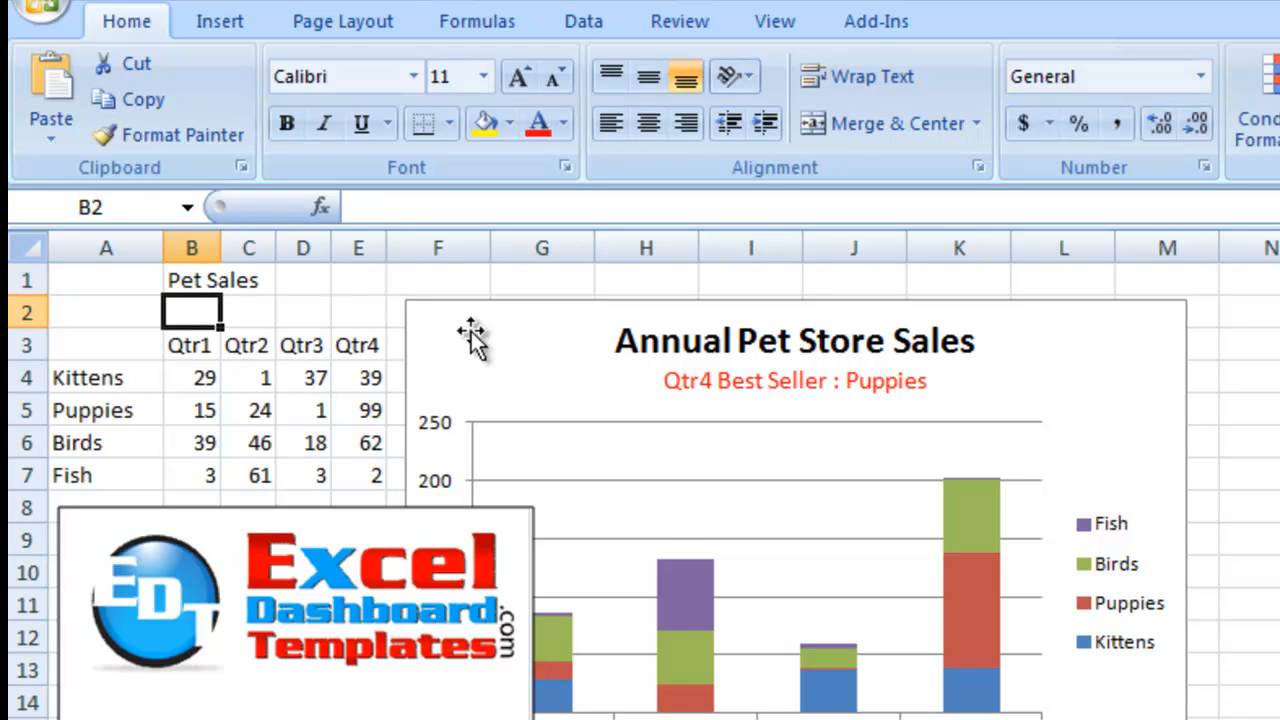
# Step: Examine the chart title's two lines for their formatting and any remaining link to cell B1
pyautogui.click(690, 375)
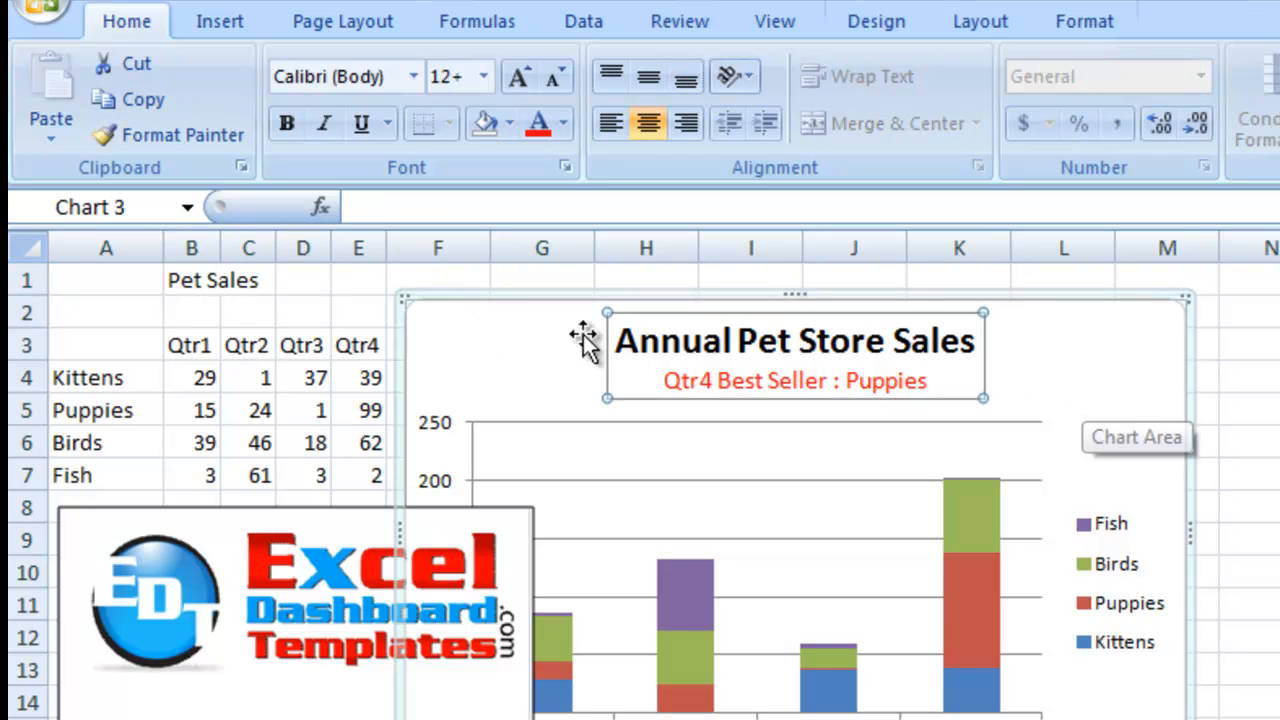
pyautogui.click(723, 342)
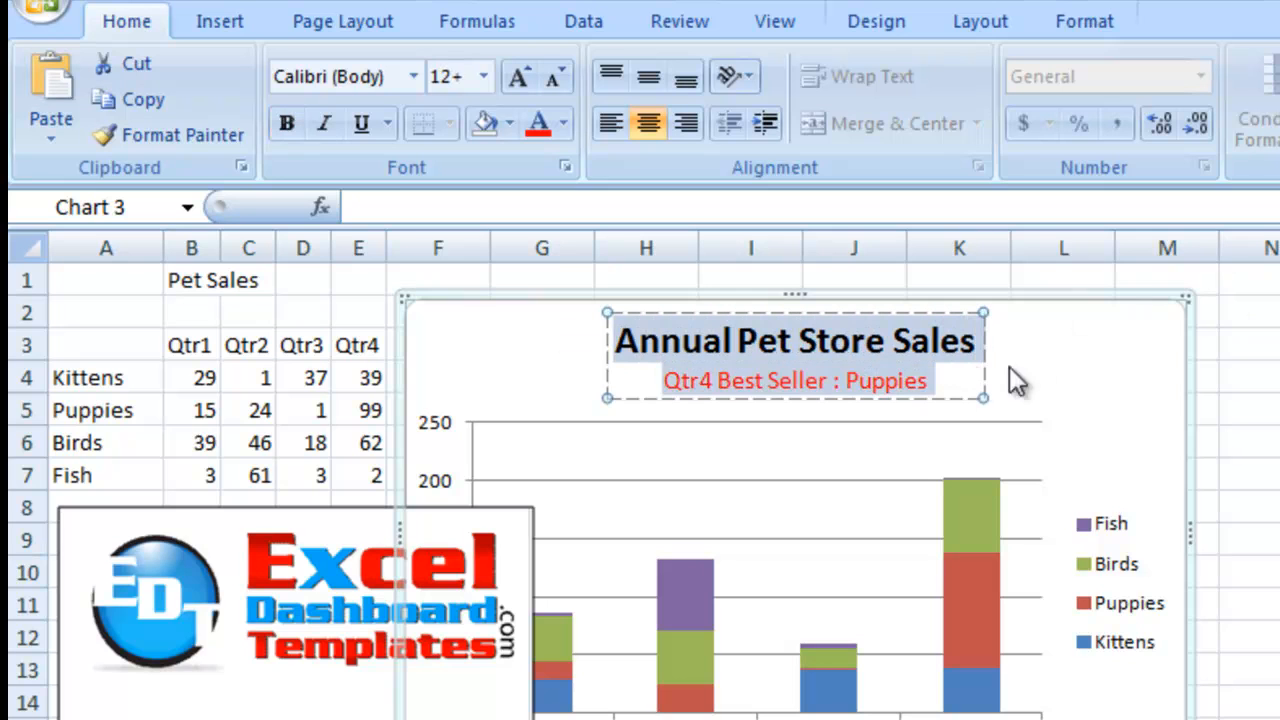
pyautogui.click(913, 381)
pyautogui.moveTo(913, 381); pyautogui.dragTo(649, 367)
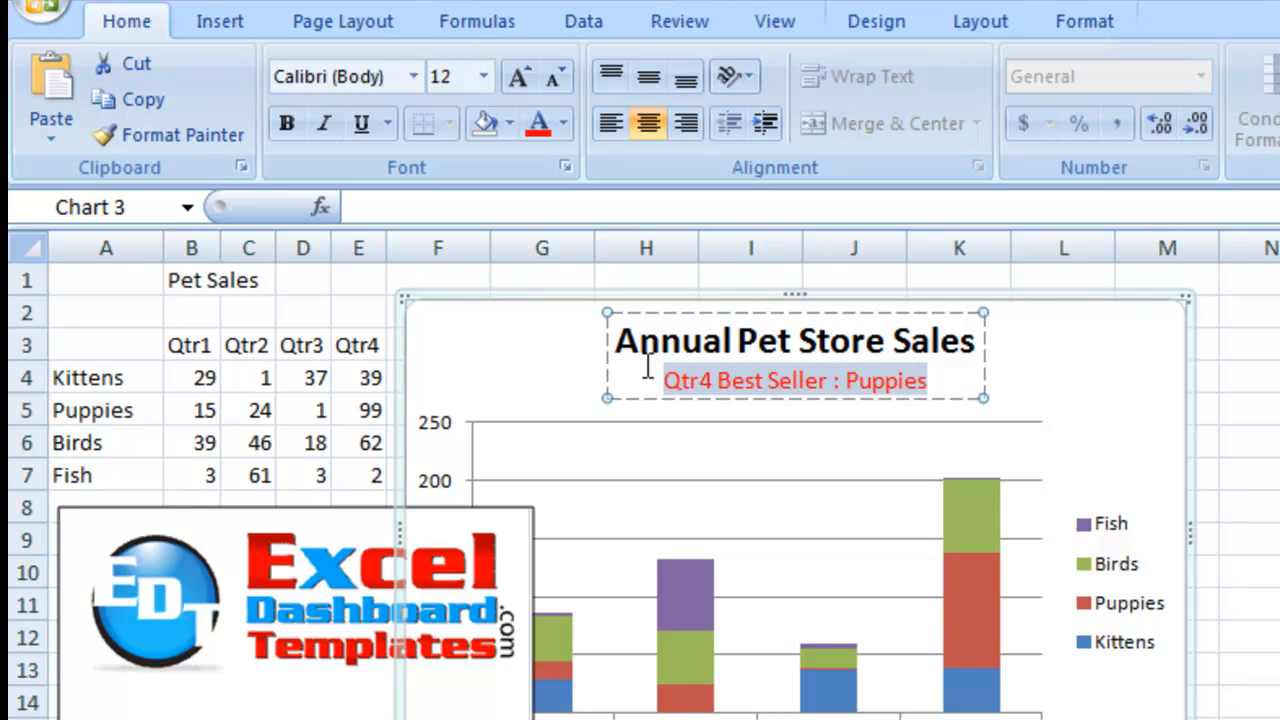
pyautogui.click(660, 358)
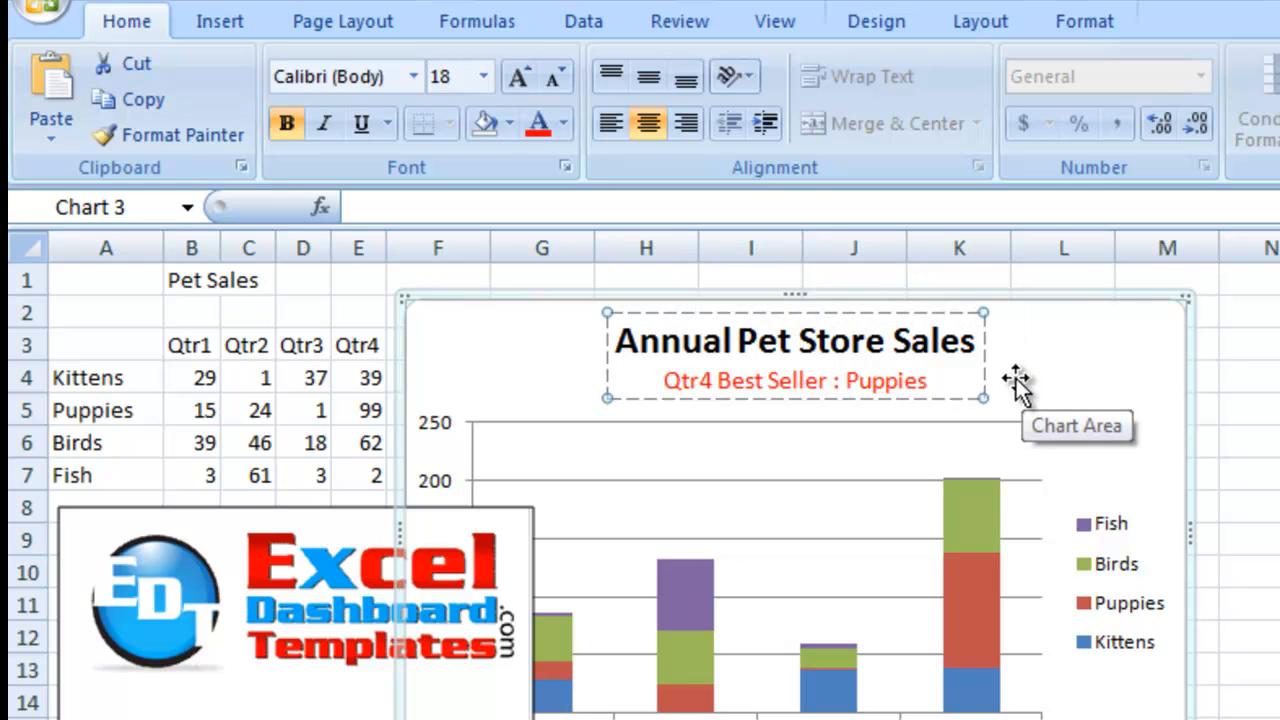
pyautogui.moveTo(924, 382); pyautogui.dragTo(622, 340)
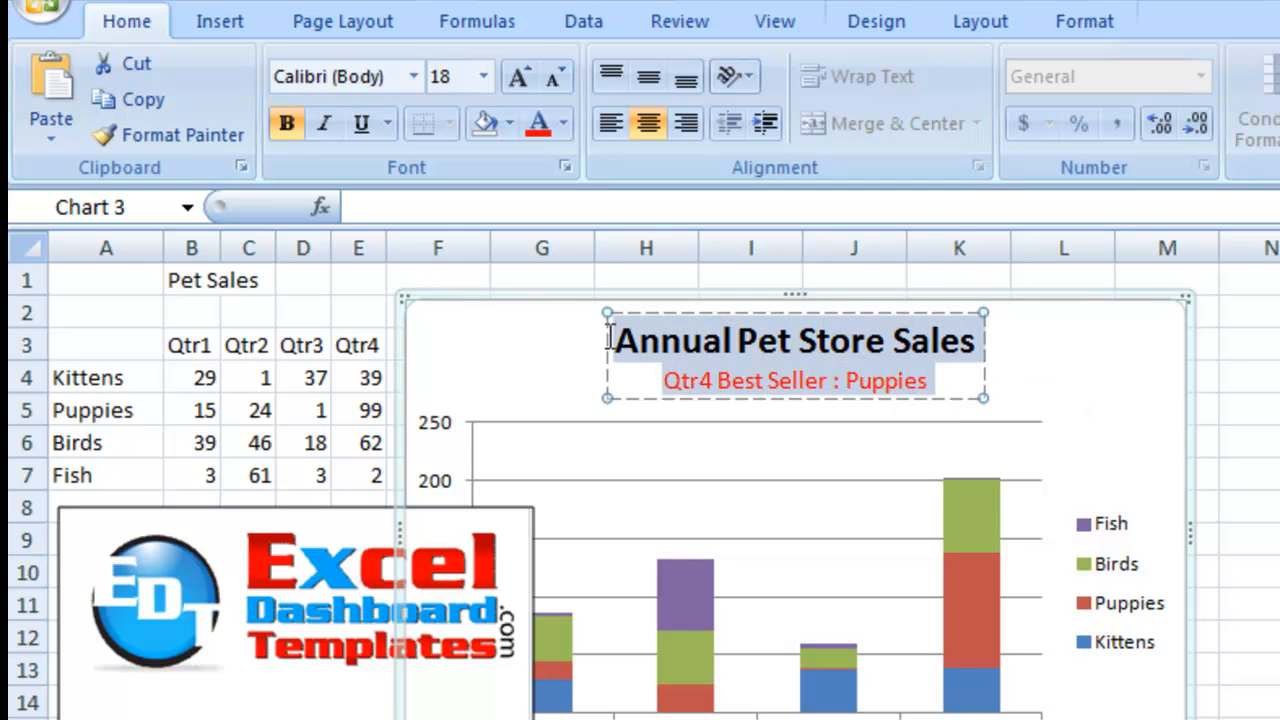
pyautogui.click(1034, 375)
pyautogui.click(922, 357)
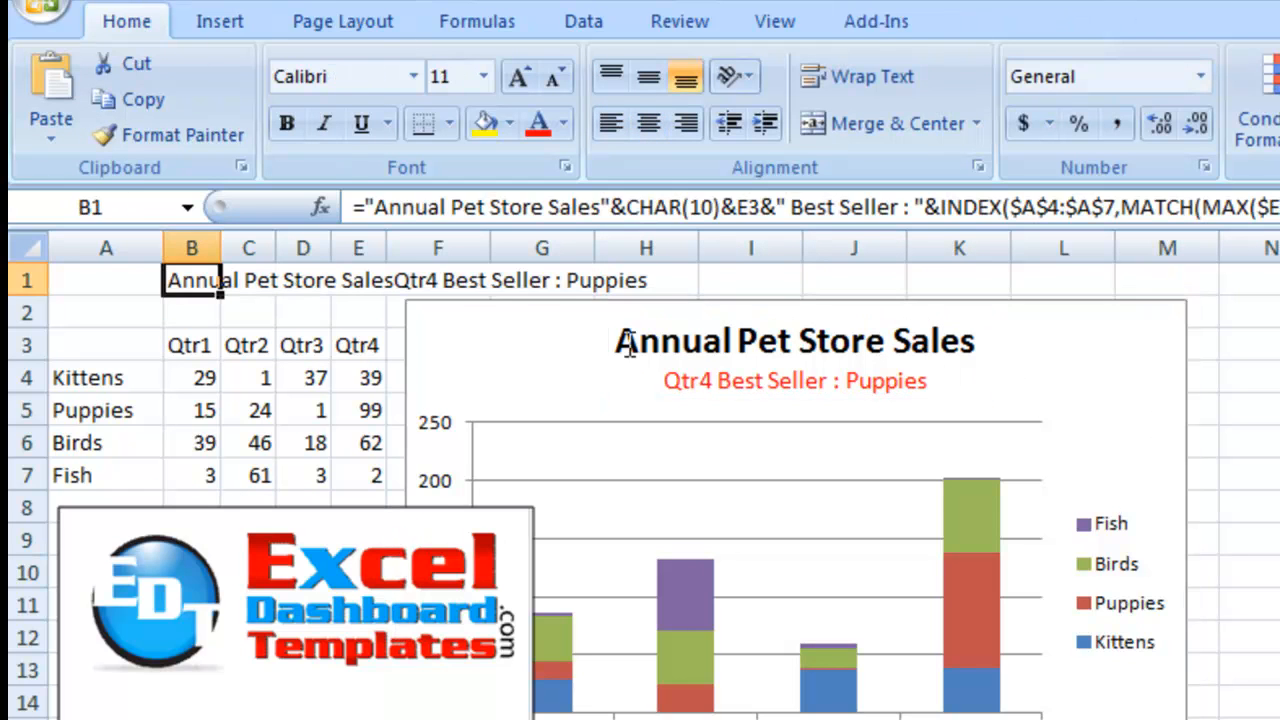
# Step: Link the chart title to cell B1 with the reference =Sheet1!$B$1
pyautogui.click(741, 372)
pyautogui.click(1057, 386)
pyautogui.click(970, 368)
pyautogui.write('=')
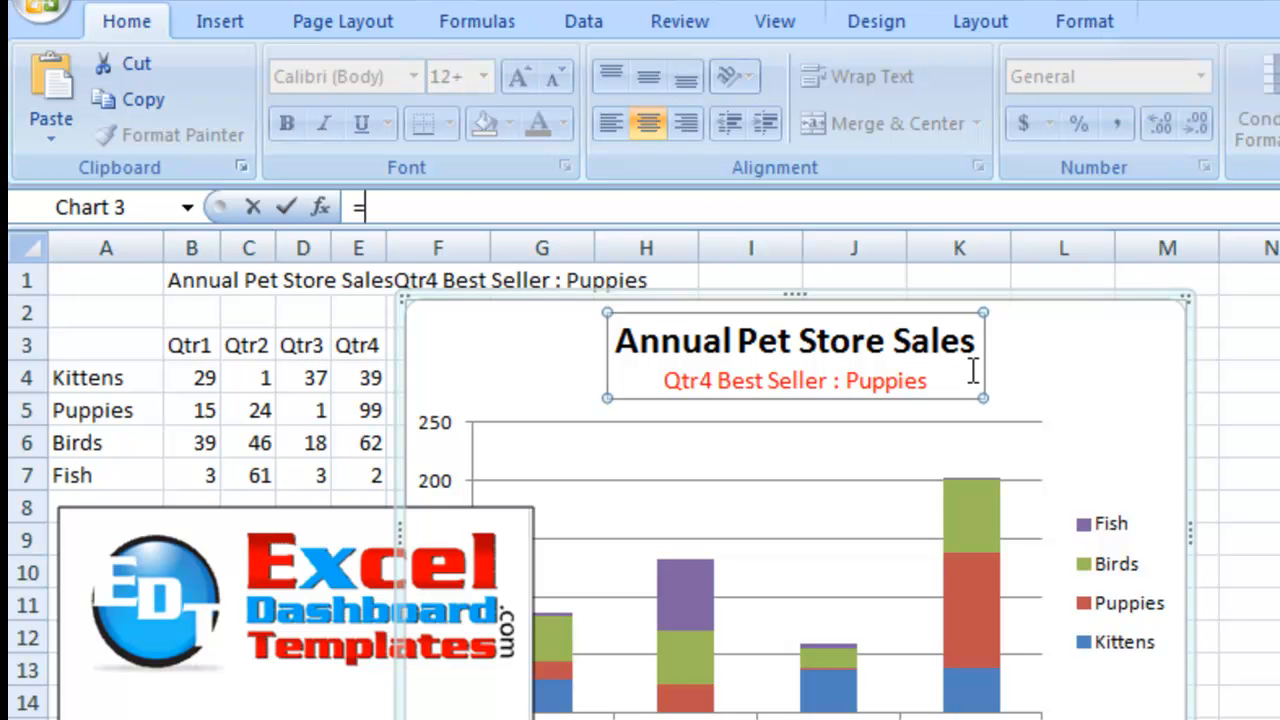
pyautogui.click(250, 283)
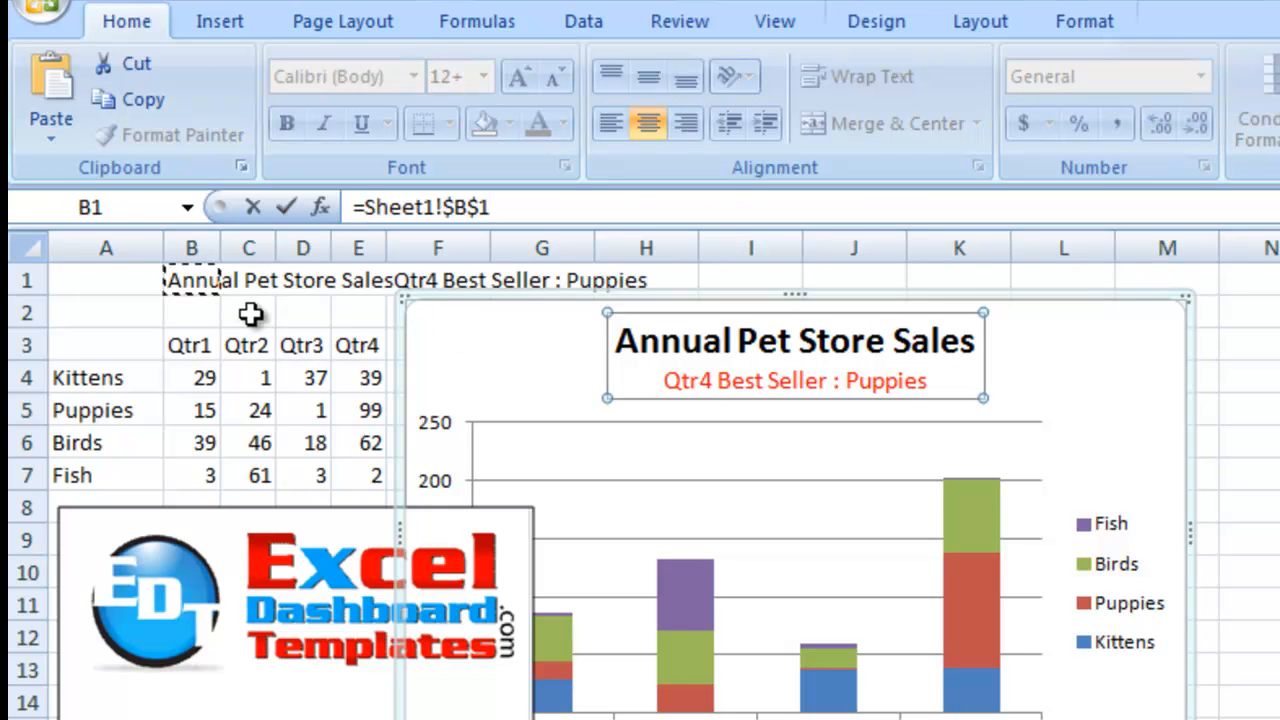
pyautogui.press('Return')
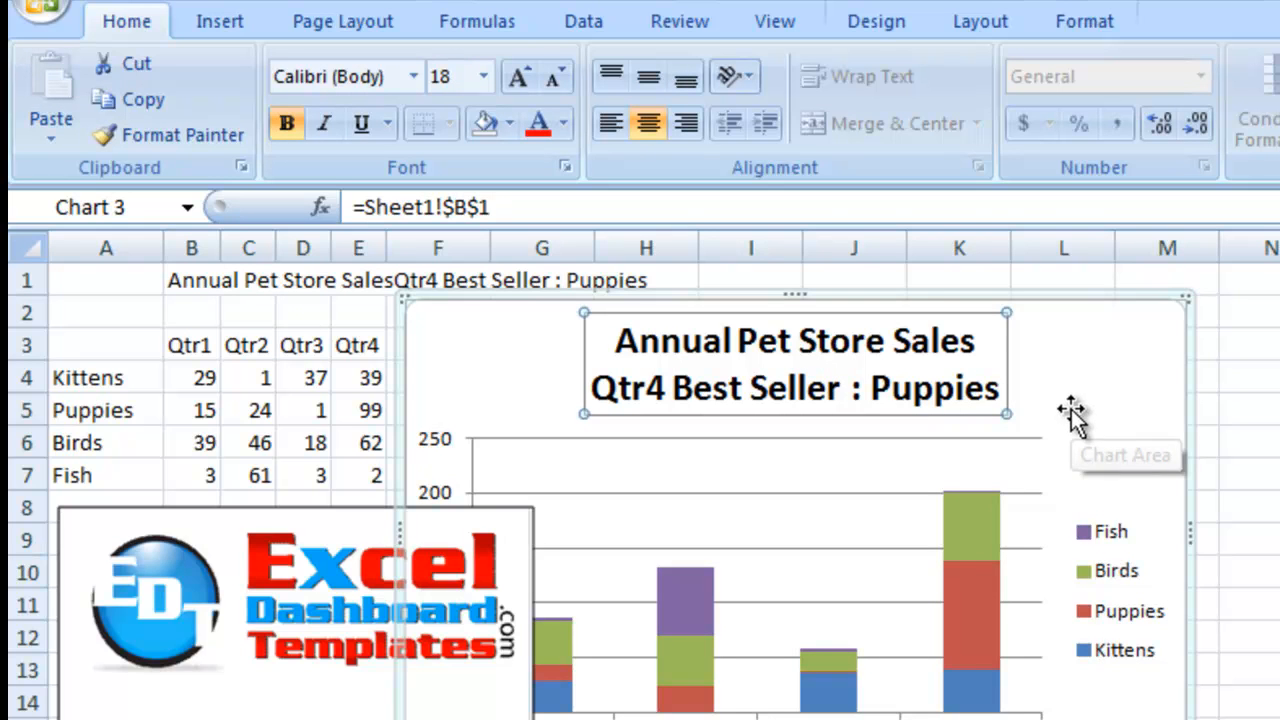
# Step: Overwrite the B1 formula with "Pet Sales" to test the relinked chart title
pyautogui.click(197, 281)
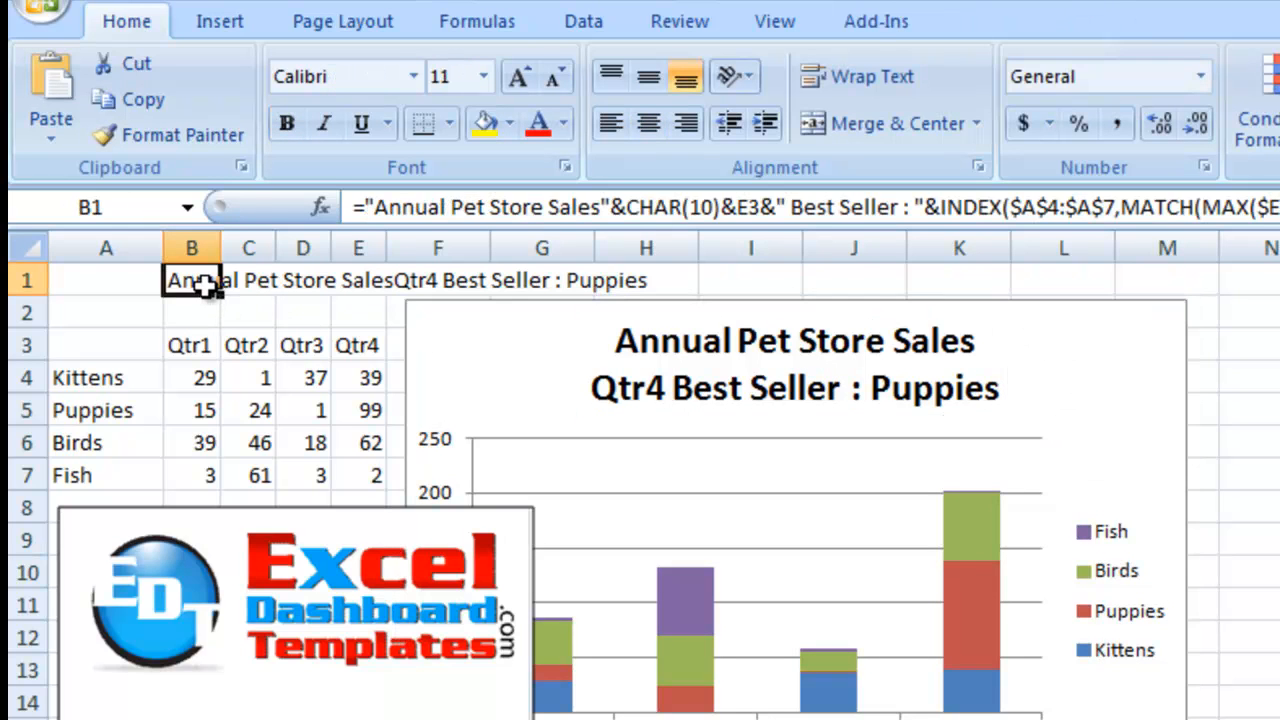
pyautogui.write('Pet Sales')
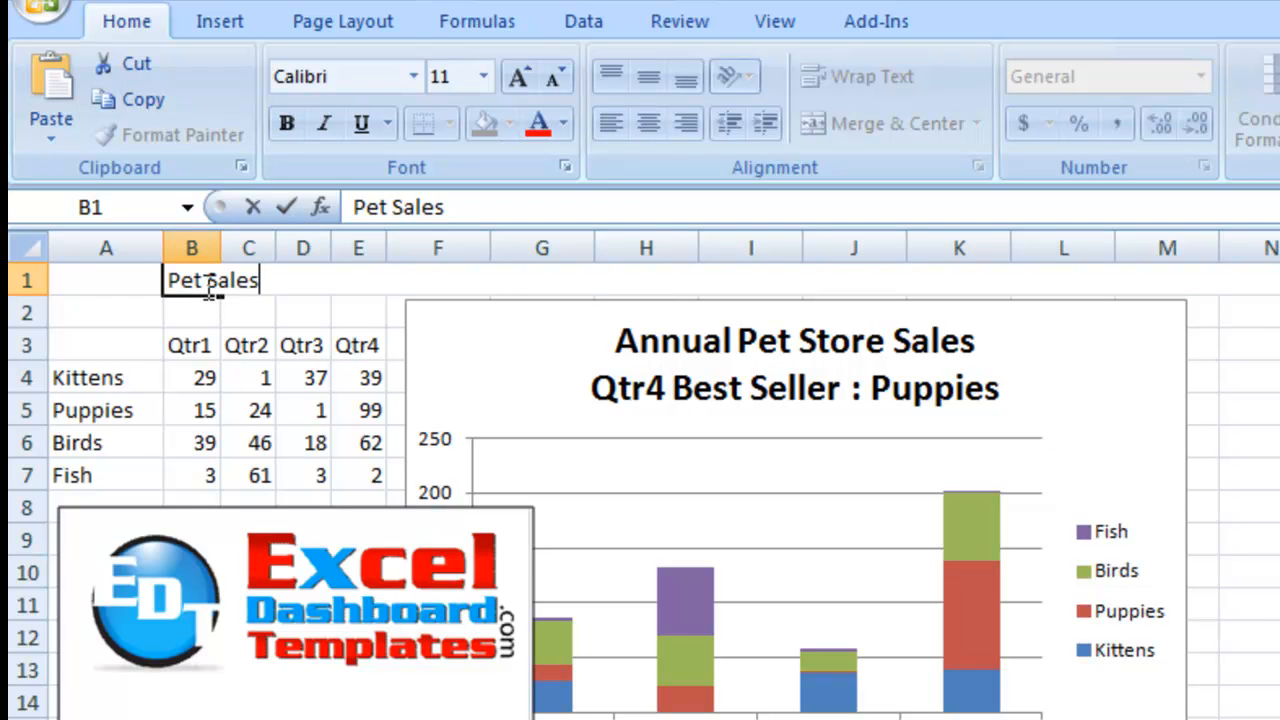
pyautogui.press('Return')
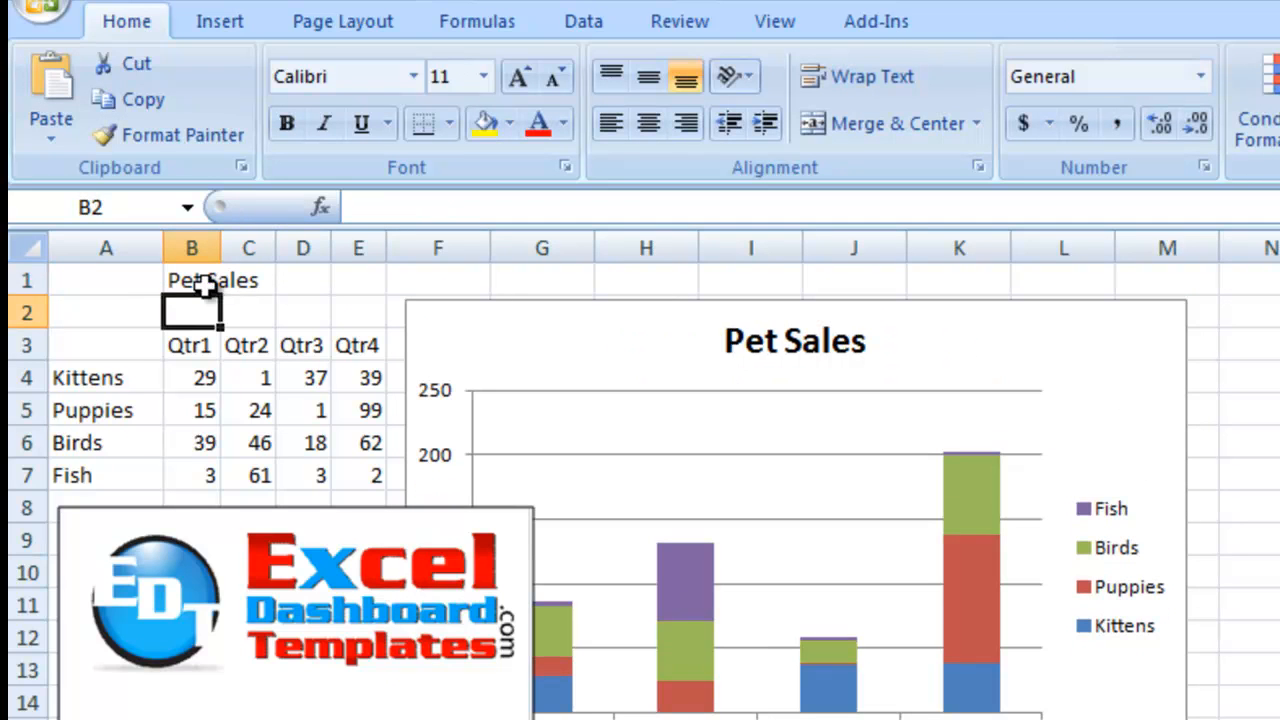
# Step: Color only the word "Sales" in the chart title red
pyautogui.click(846, 340)
pyautogui.click(826, 341)
pyautogui.moveTo(784, 340); pyautogui.dragTo(877, 349)
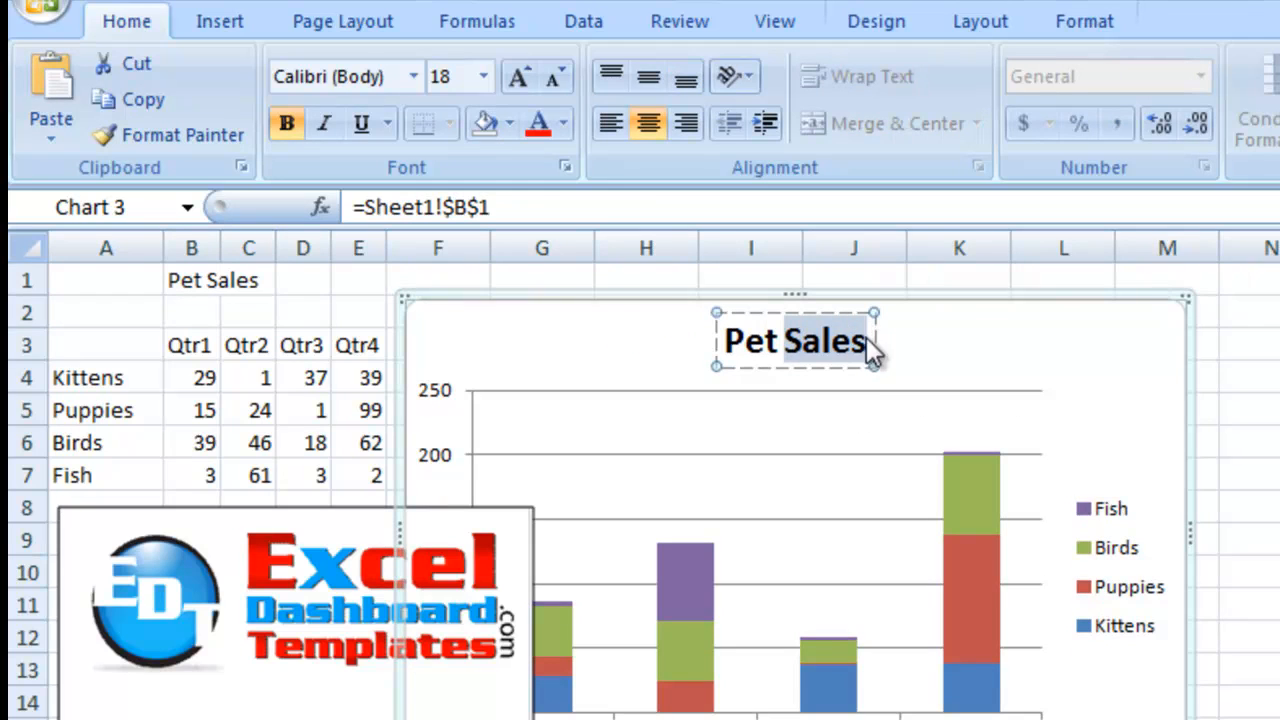
pyautogui.click(537, 124)
pyautogui.click(634, 345)
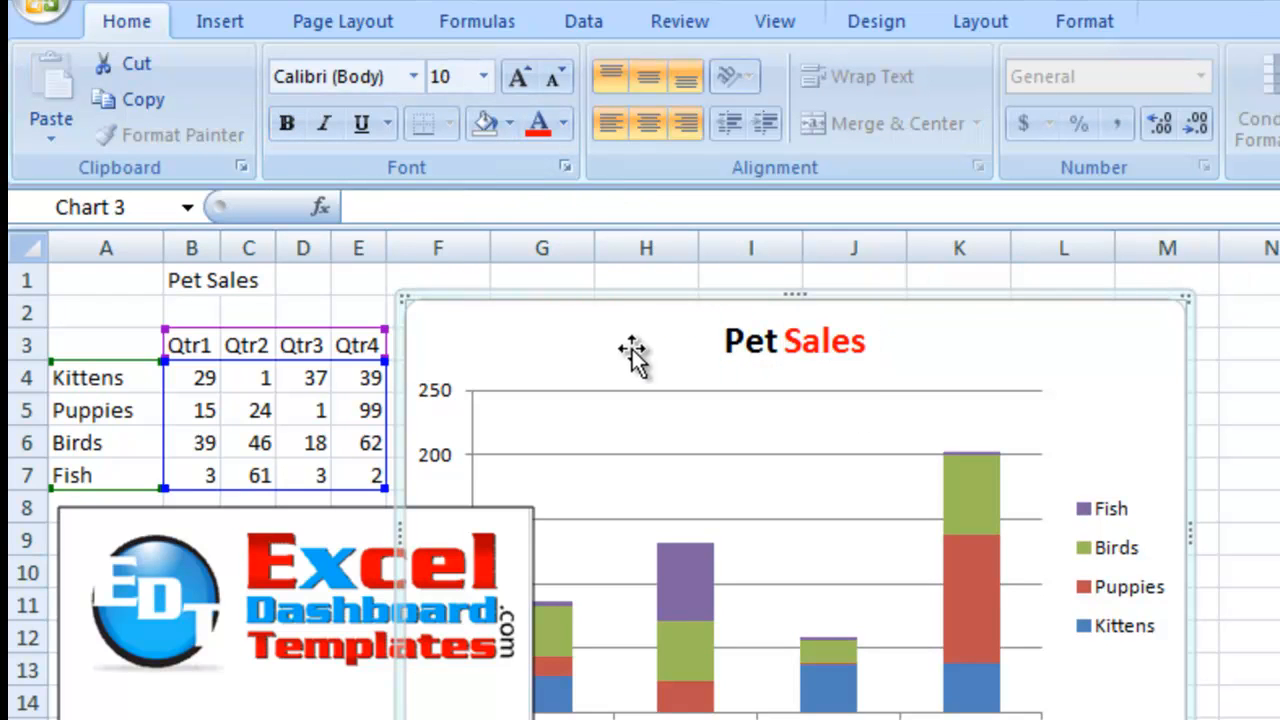
# Step: Enter "Anything" in cell B1 and check whether the partly recolored chart title still follows the cell
pyautogui.click(203, 283)
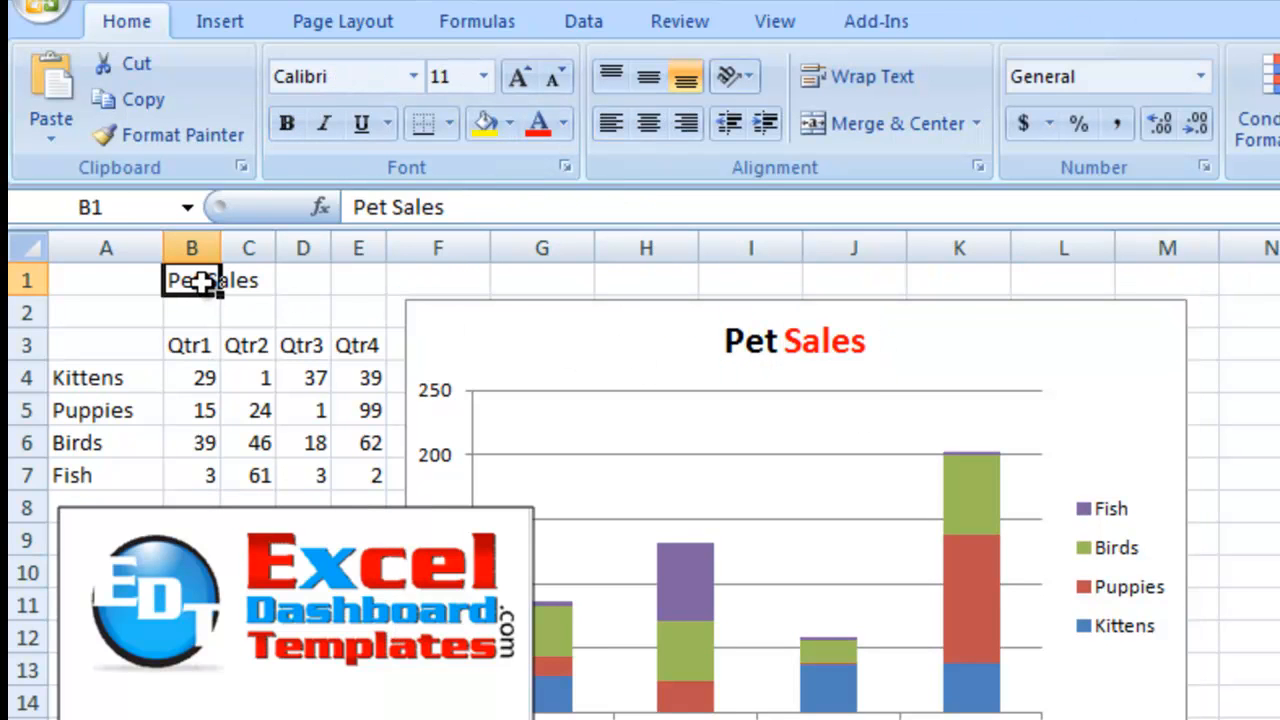
pyautogui.write('Anything')
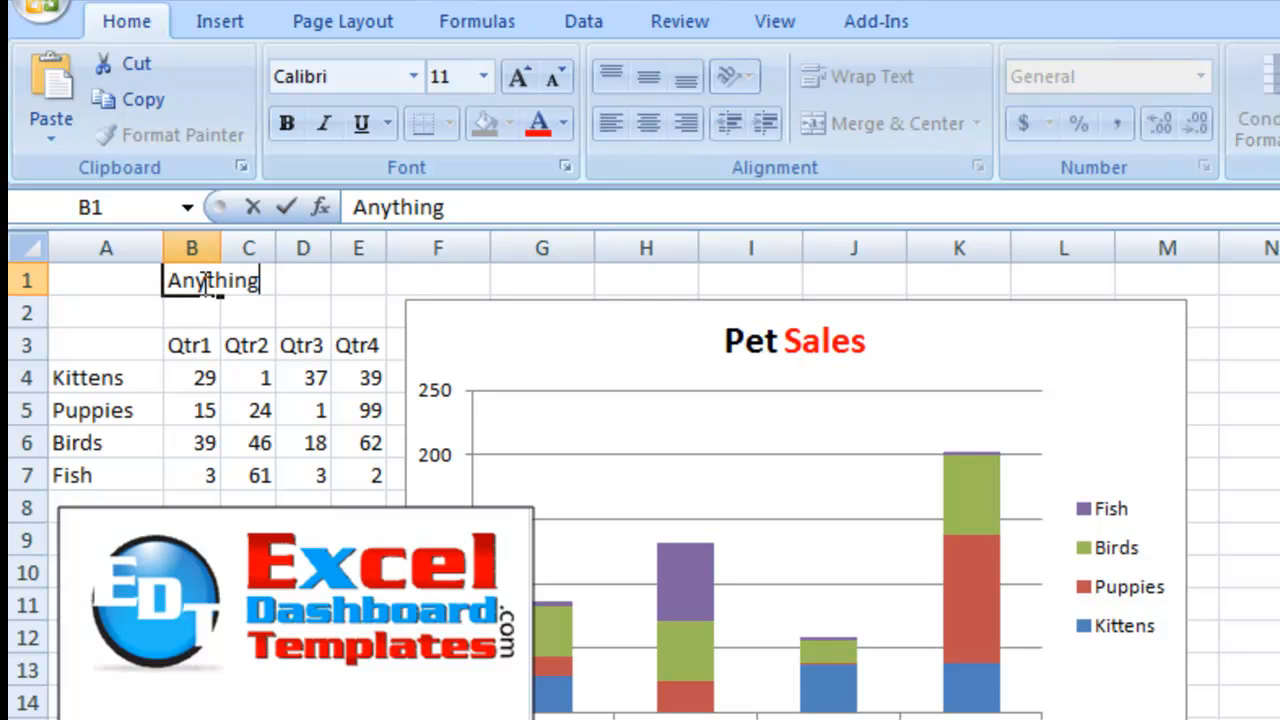
pyautogui.press('Return')
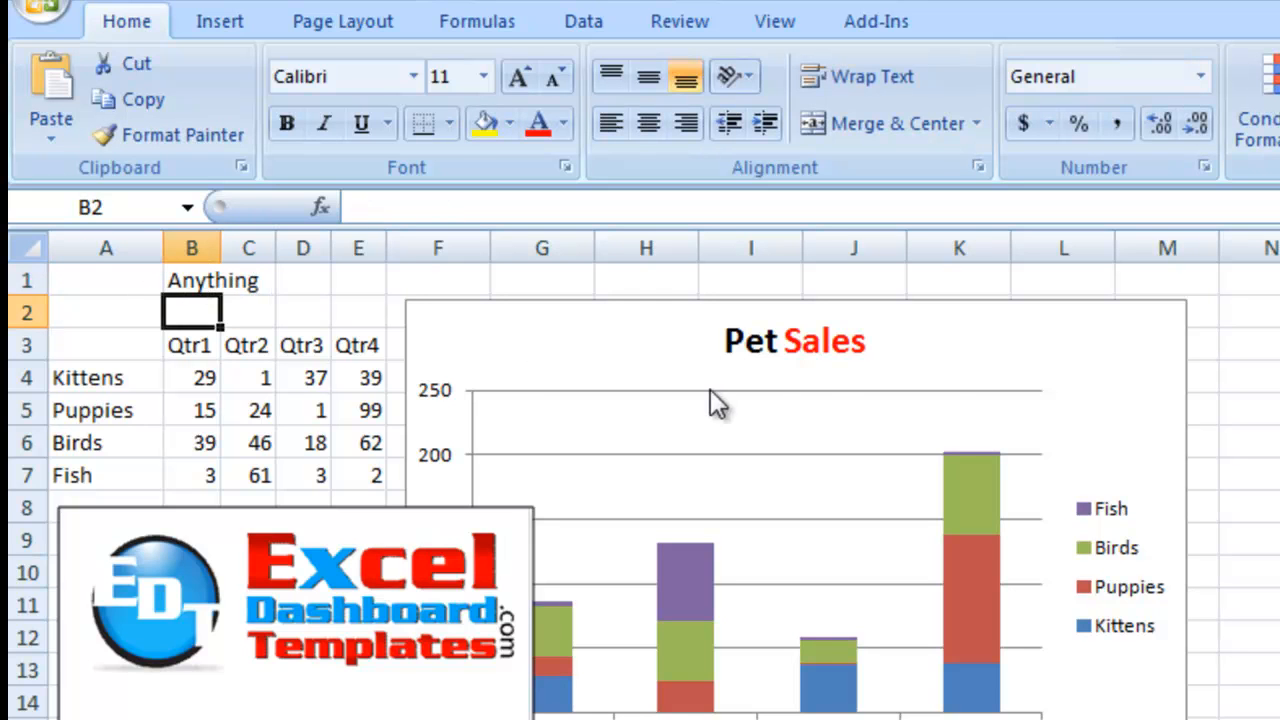
pyautogui.click(815, 355)
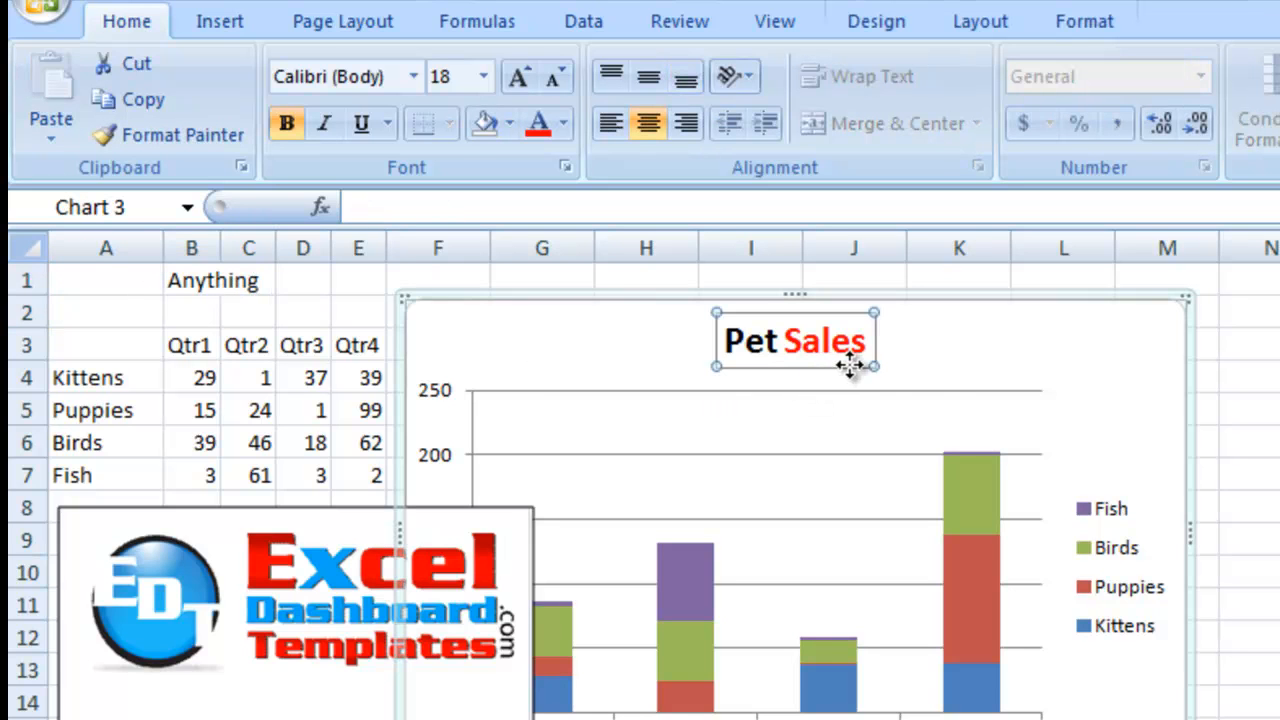
pyautogui.click(778, 333)
pyautogui.click(916, 357)
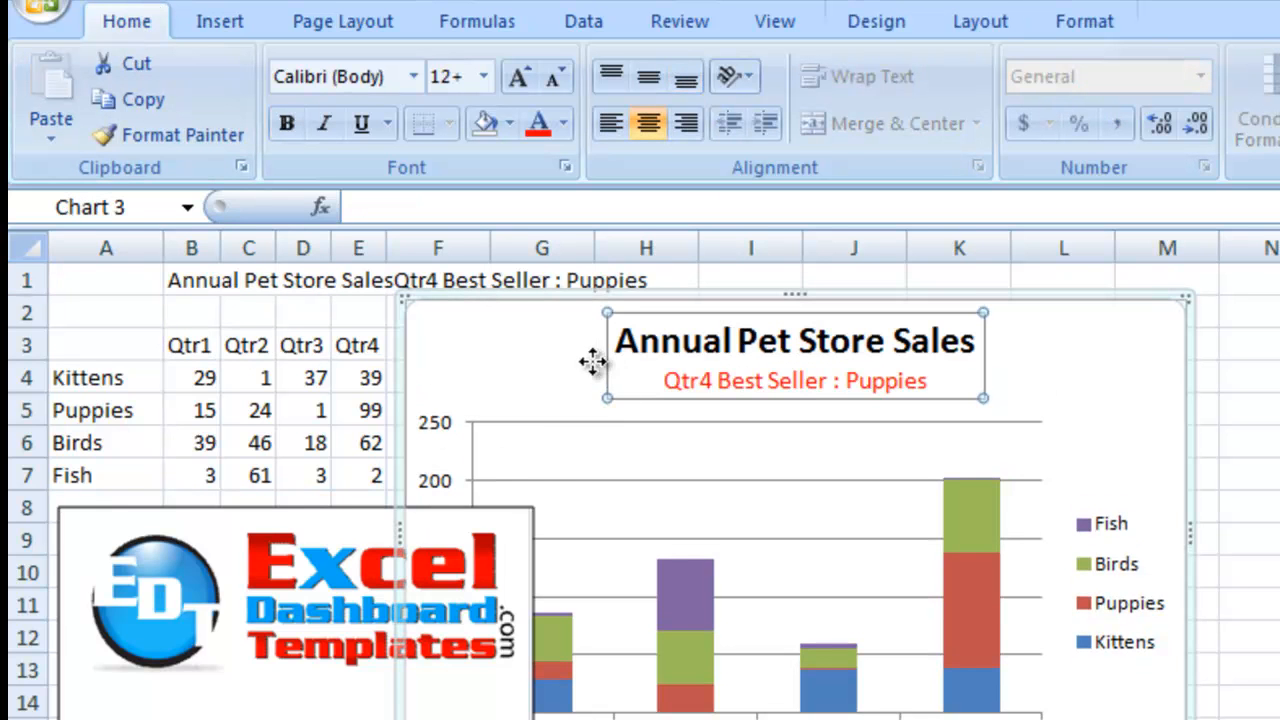
pyautogui.click(592, 362)
pyautogui.click(820, 388)
pyautogui.click(1048, 368)
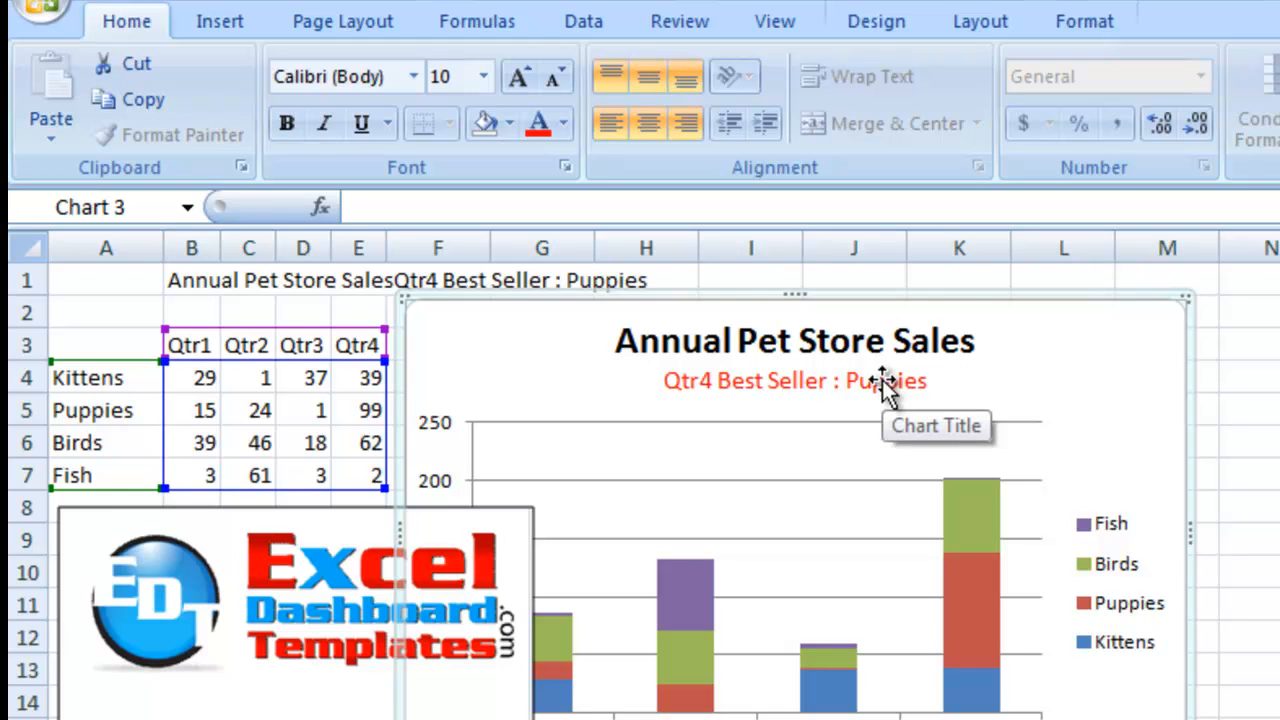
pyautogui.click(935, 372)
pyautogui.moveTo(945, 381); pyautogui.dragTo(649, 391)
pyautogui.click(1020, 385)
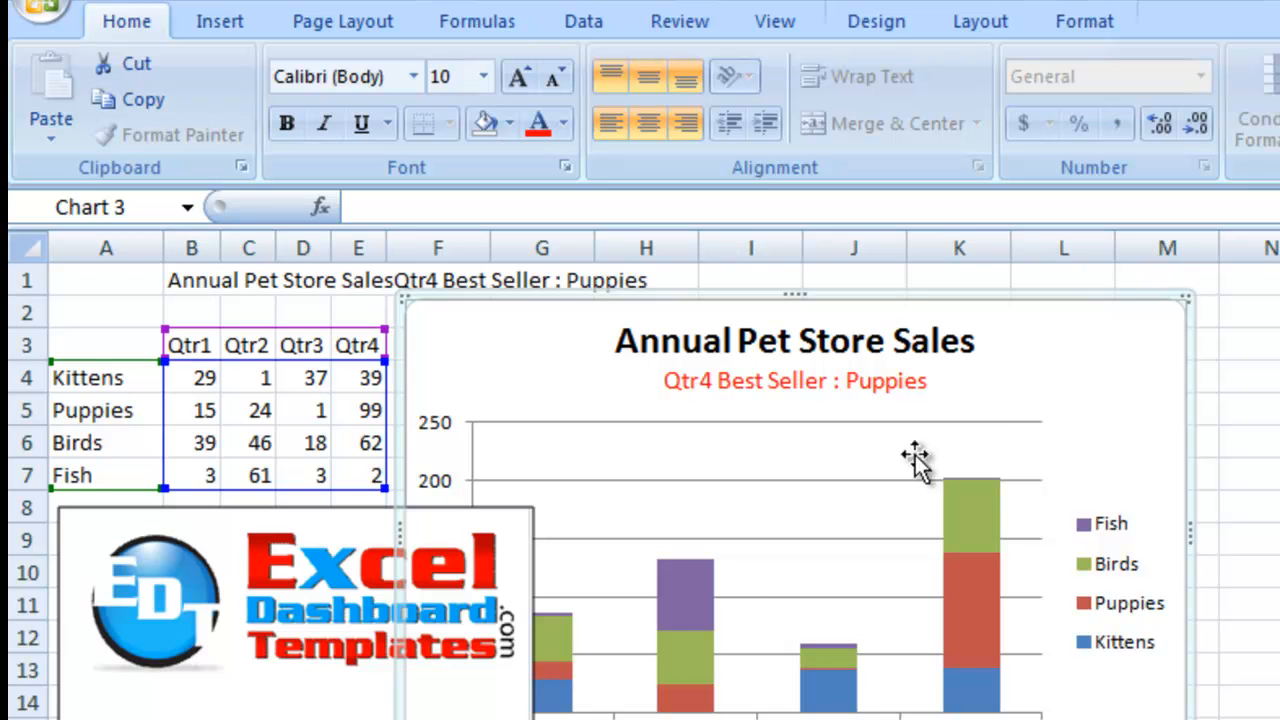
pyautogui.click(542, 719)
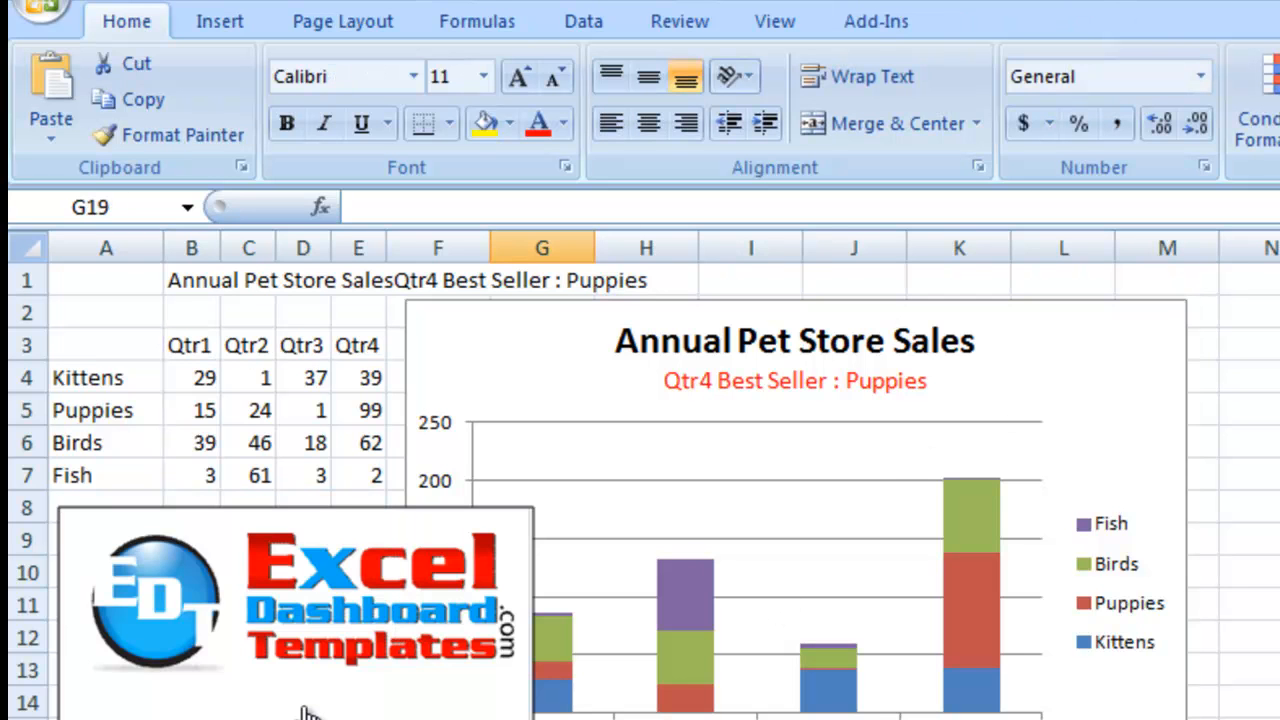